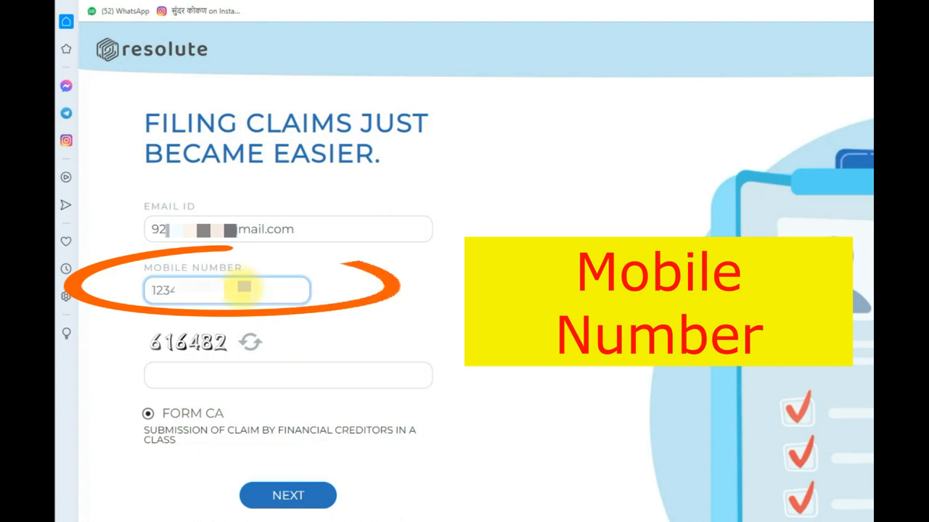
Step: Enter the mobile number and the displayed captcha code, and proceed with the Form CA claim
{"action": "type", "text": "927"}
{"action": "left_click", "coordinate": [226, 372]}
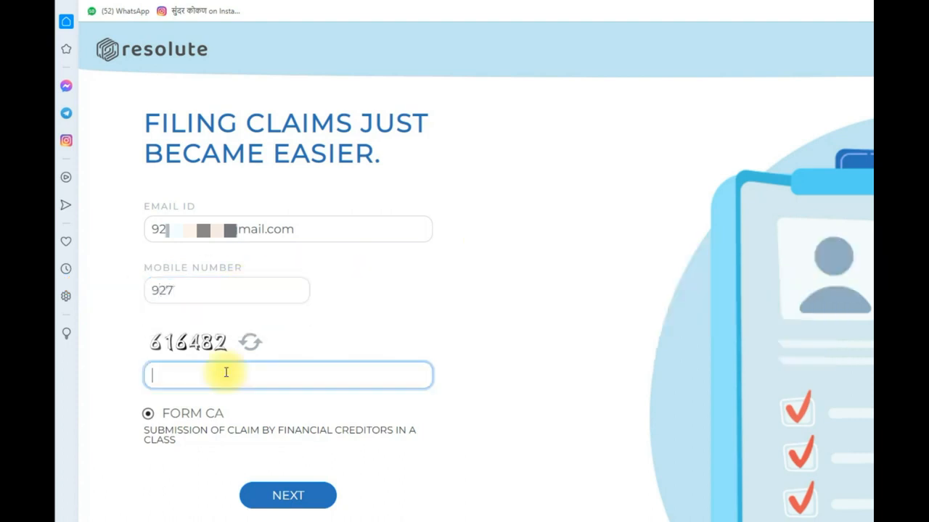
{"action": "left_click", "coordinate": [251, 395]}
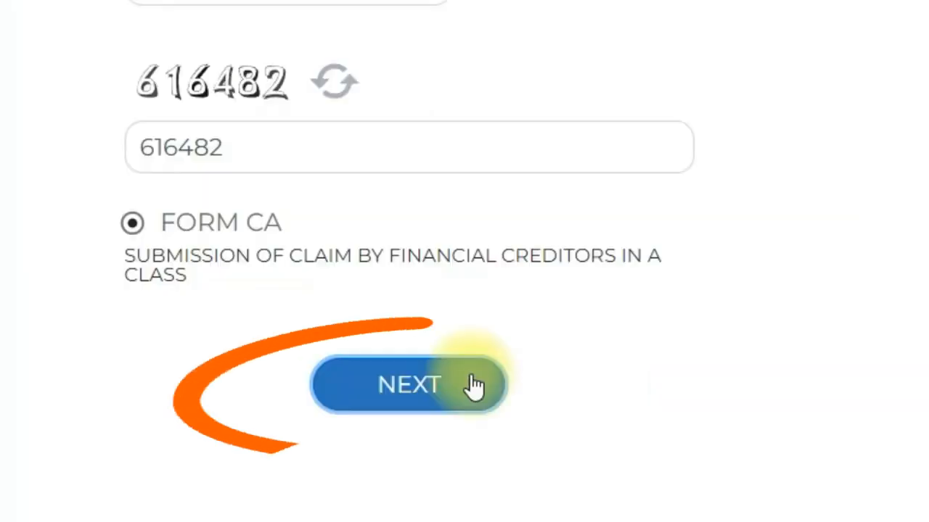
{"action": "left_click", "coordinate": [320, 494]}
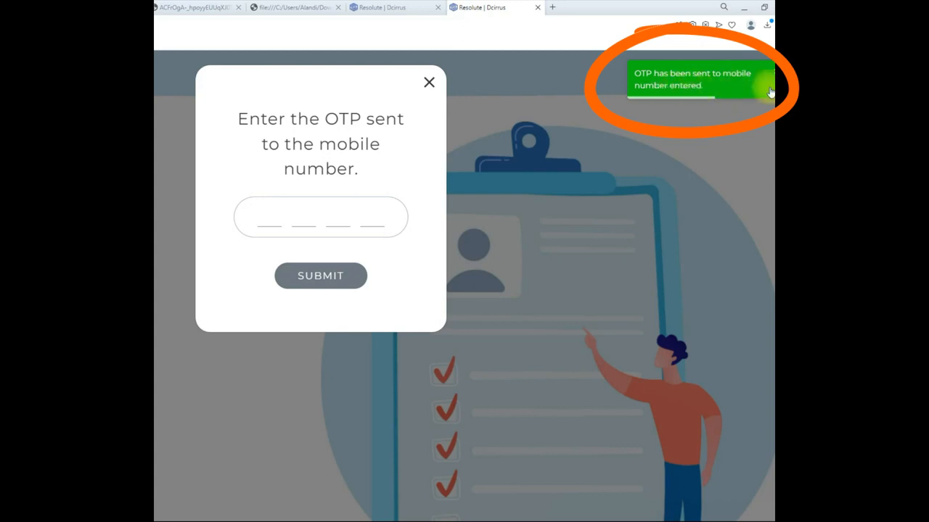
Step: Enter the OTP sent to the mobile number and submit it
{"action": "left_click", "coordinate": [282, 218]}
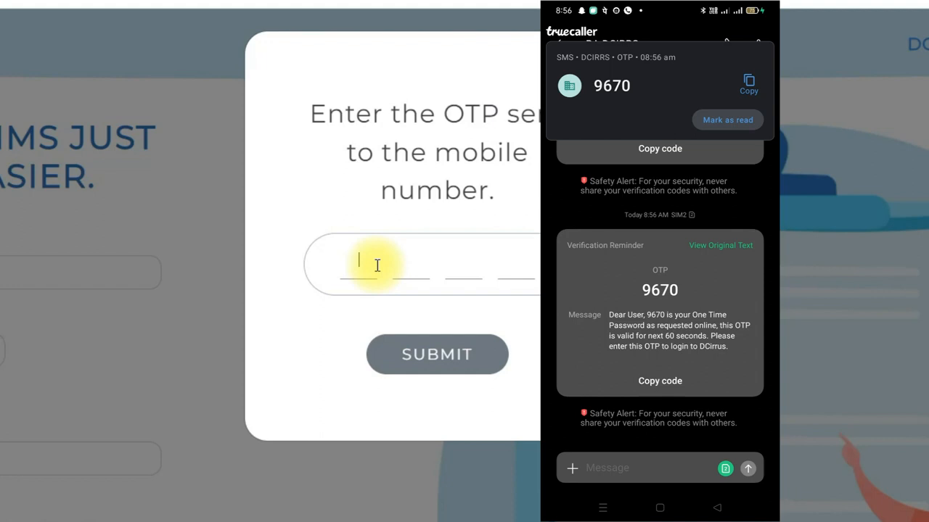
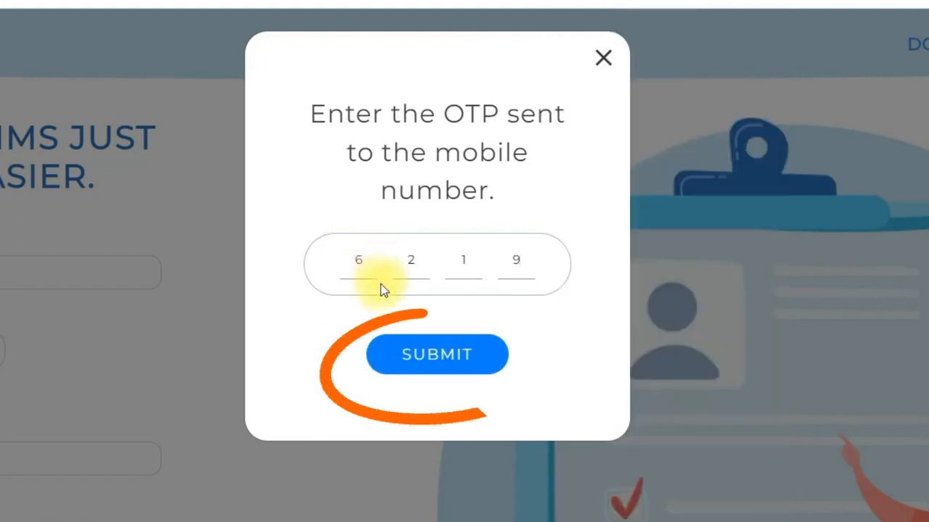
{"action": "left_click", "coordinate": [438, 356]}
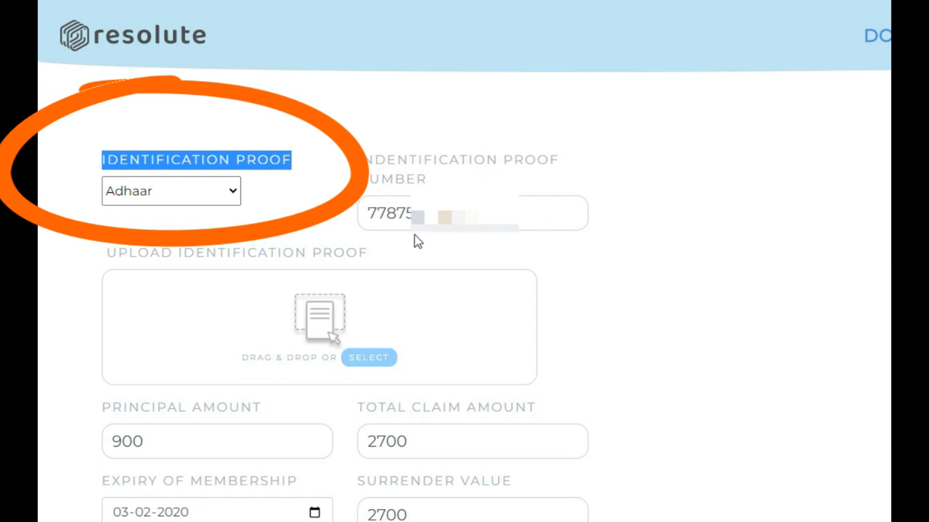
Step: Choose Adhaar as the identification proof and check the identification proof number
{"action": "left_click", "coordinate": [94, 173]}
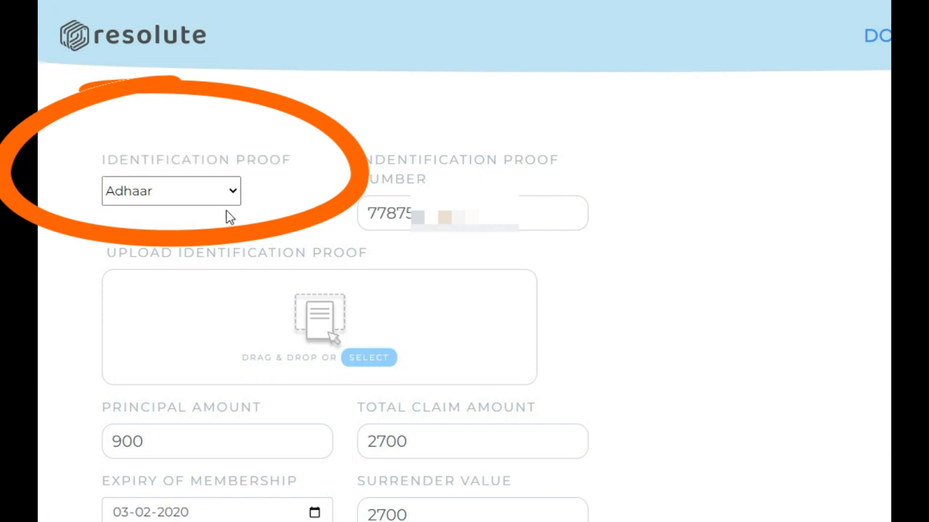
{"action": "left_click", "coordinate": [211, 207]}
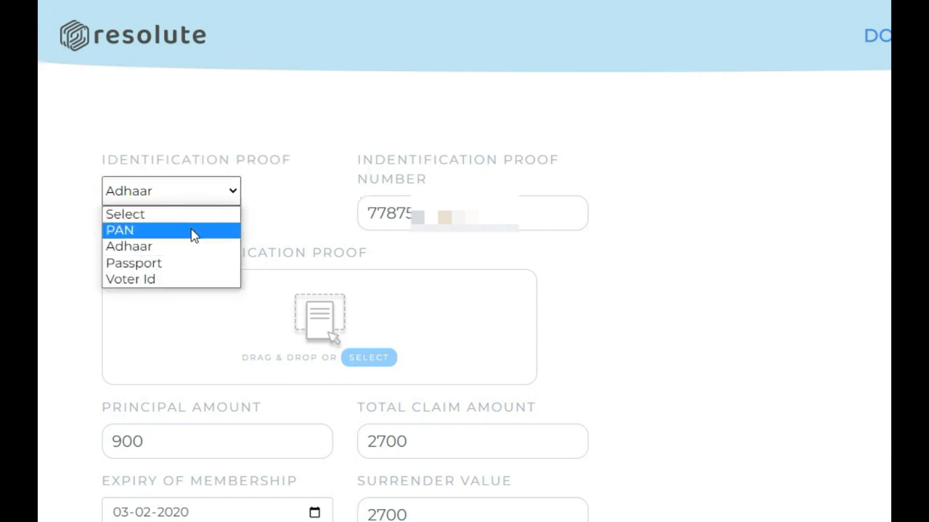
{"action": "left_click", "coordinate": [305, 177]}
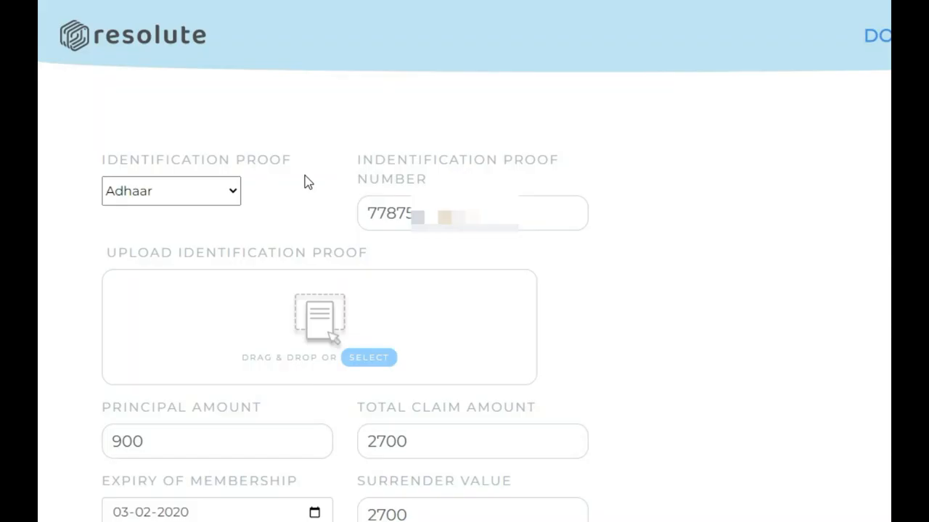
{"action": "left_click_drag", "start_coordinate": [343, 170], "coordinate": [565, 178]}
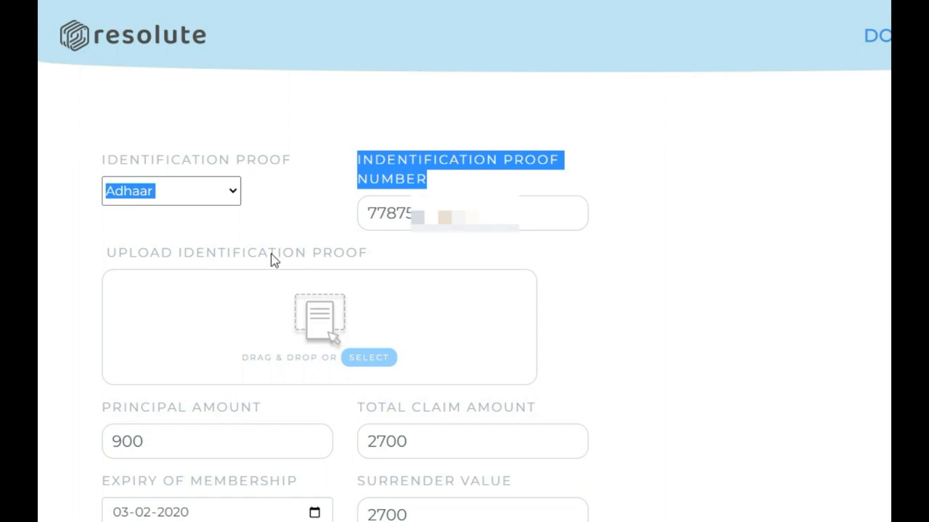
{"action": "left_click", "coordinate": [190, 199]}
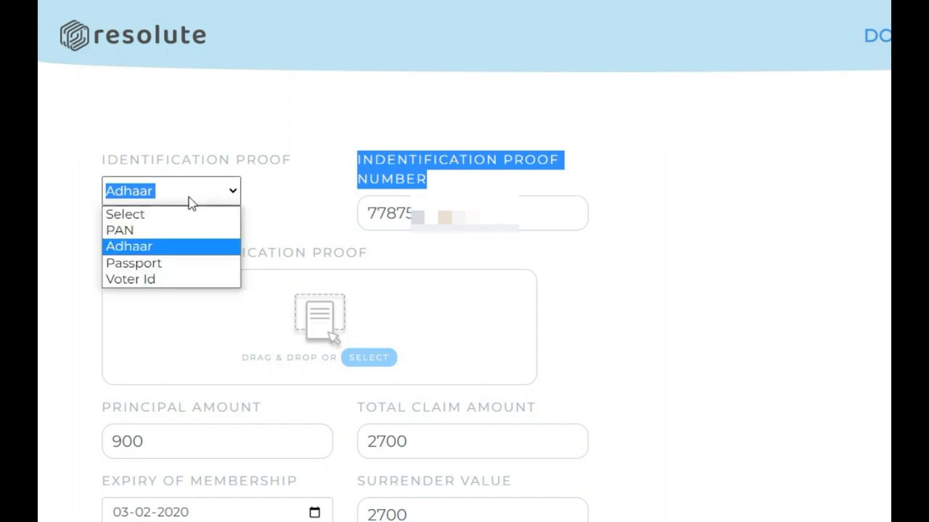
{"action": "left_click", "coordinate": [189, 248]}
{"action": "left_click", "coordinate": [291, 178]}
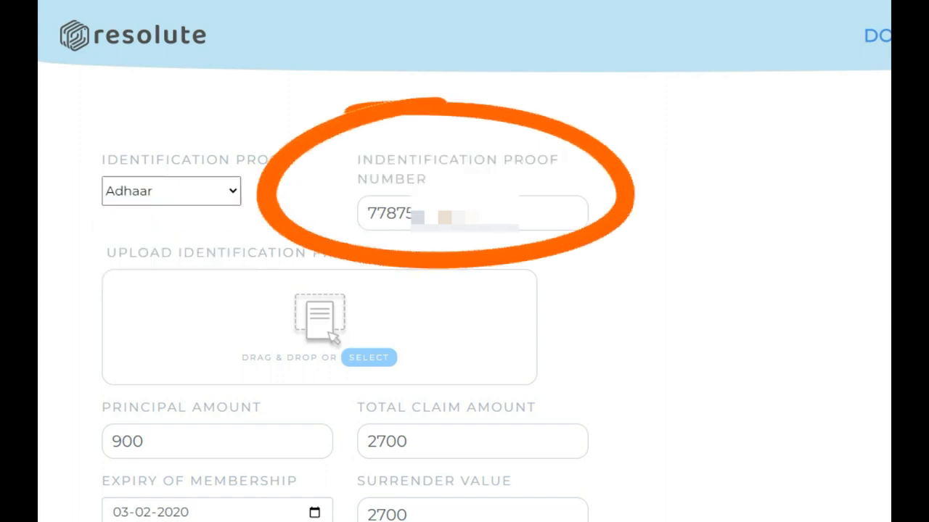
{"action": "left_click_drag", "start_coordinate": [520, 218], "coordinate": [361, 220]}
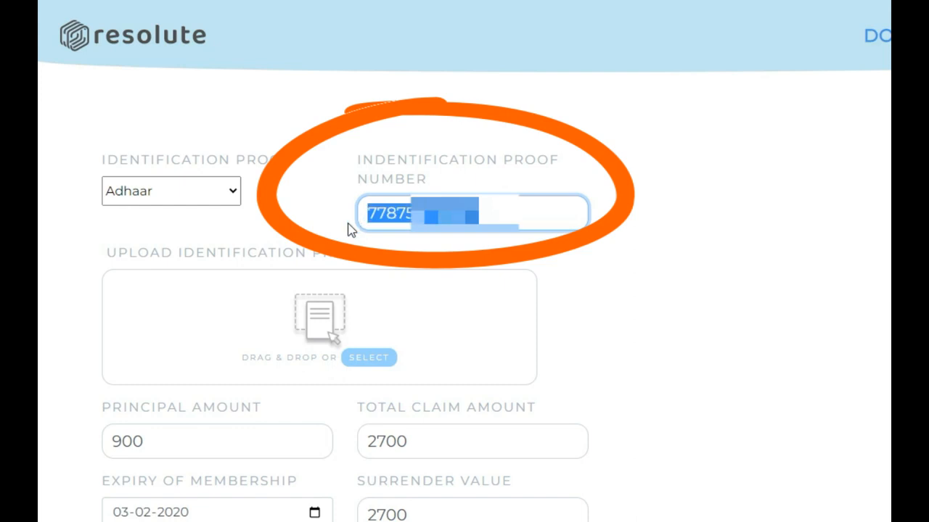
{"action": "scroll", "coordinate": [268, 242], "scroll_direction": "down", "scroll_amount": 3}
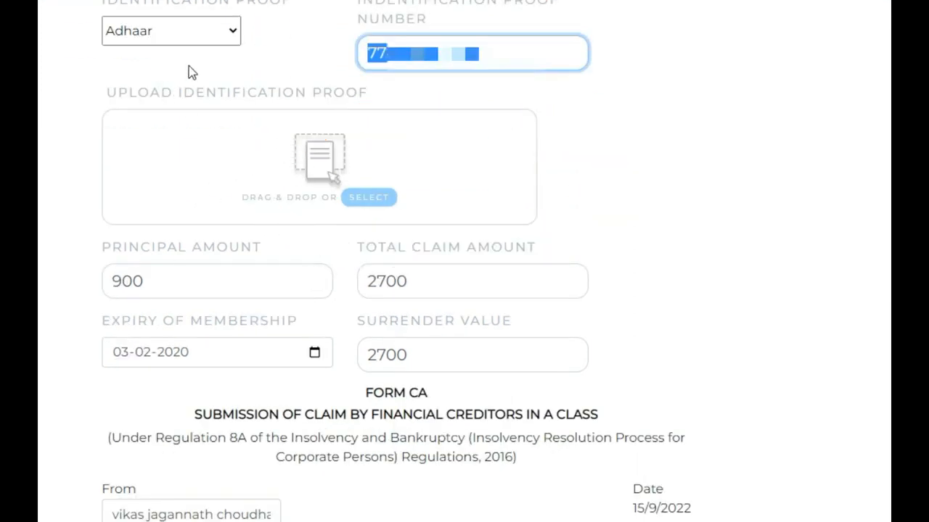
Step: Upload the "aadhar card" image as the identification proof
{"action": "left_click", "coordinate": [196, 43]}
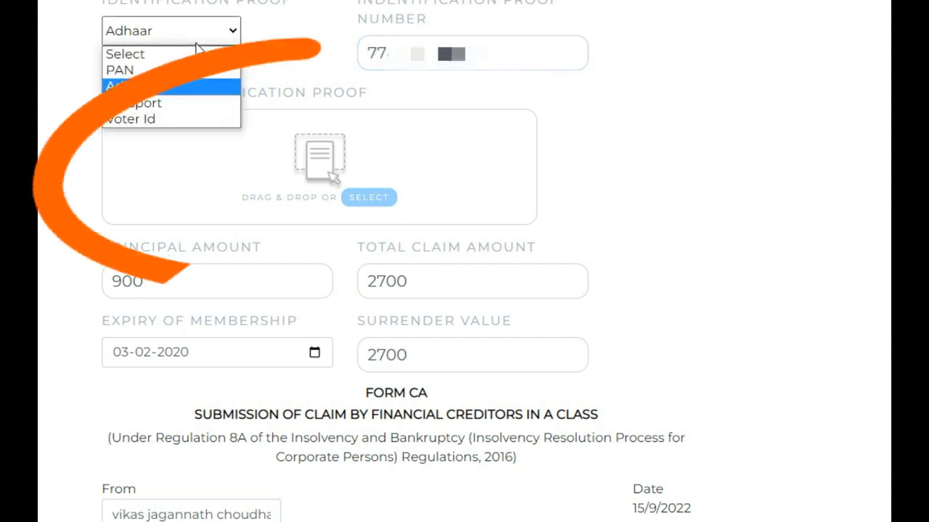
{"action": "left_click", "coordinate": [304, 80]}
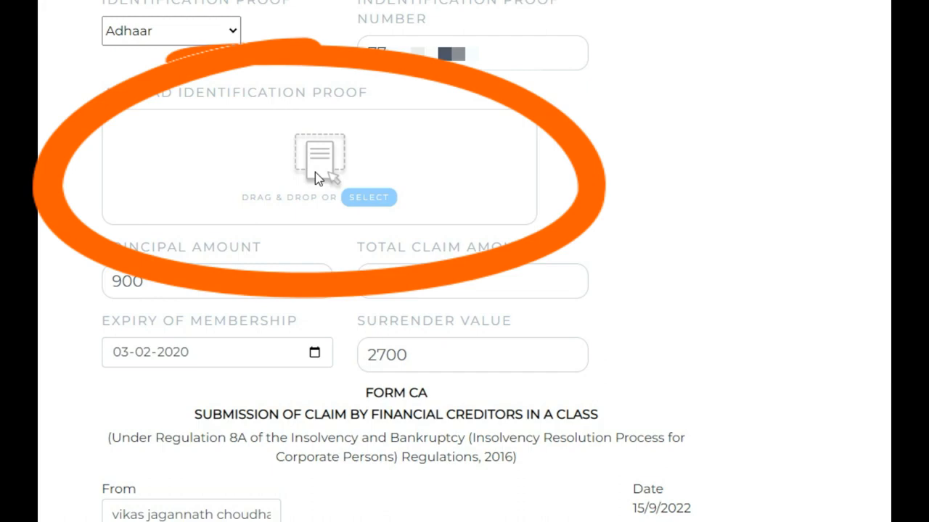
{"action": "left_click", "coordinate": [315, 174]}
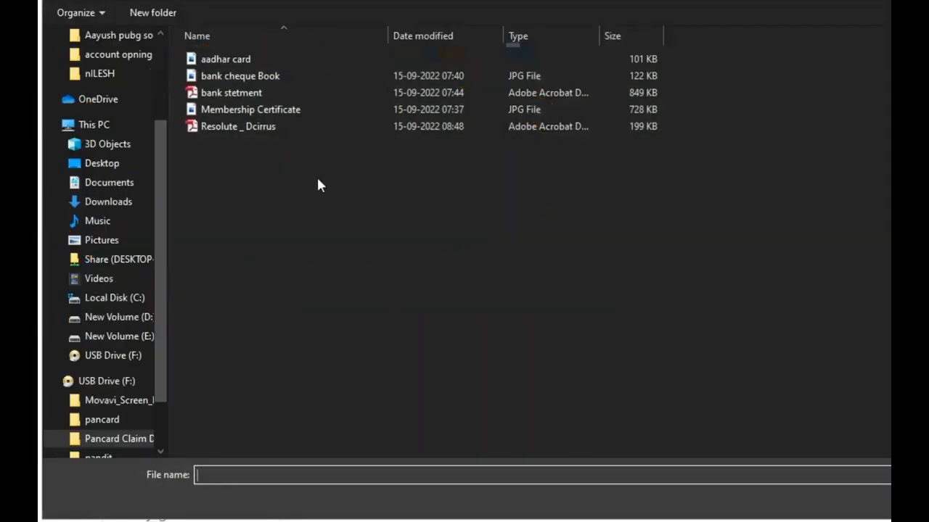
{"action": "double_click", "coordinate": [241, 60]}
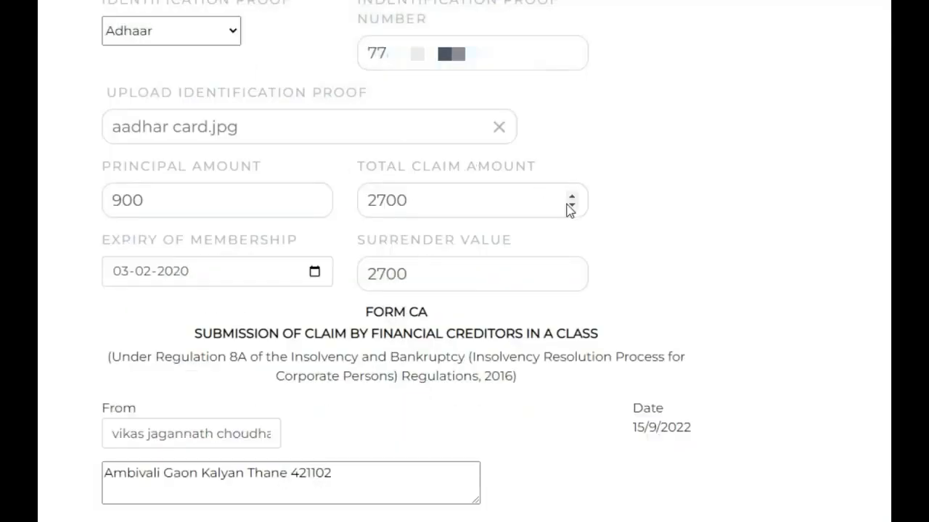
Step: Check the principal amount, total claim amount, membership expiry date and surrender value in the claim form
{"action": "scroll", "coordinate": [653, 251], "scroll_direction": "up", "scroll_amount": 2}
{"action": "scroll", "coordinate": [615, 257], "scroll_direction": "down", "scroll_amount": 3}
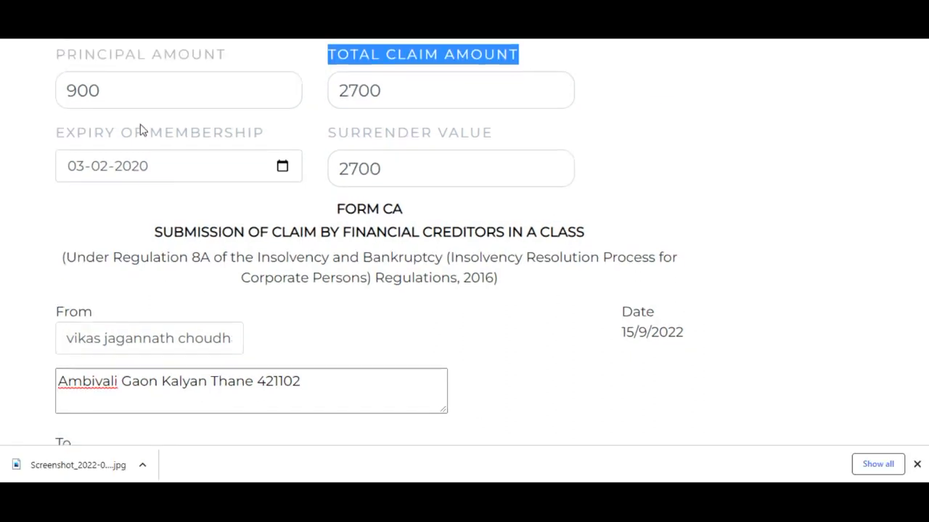
{"action": "scroll", "coordinate": [66, 87], "scroll_direction": "up", "scroll_amount": 1}
{"action": "left_click_drag", "start_coordinate": [67, 122], "coordinate": [230, 128]}
{"action": "left_click_drag", "start_coordinate": [331, 130], "coordinate": [506, 162]}
{"action": "left_click_drag", "start_coordinate": [338, 208], "coordinate": [532, 201]}
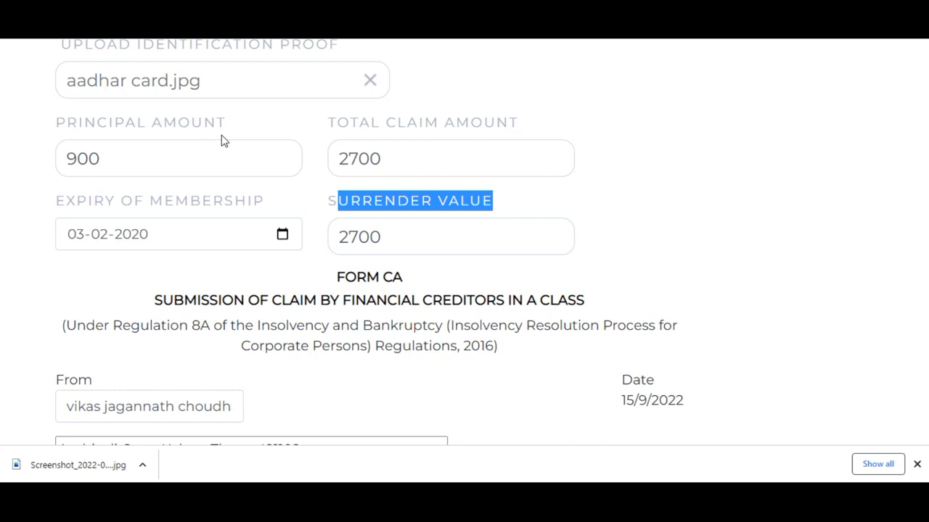
{"action": "left_click_drag", "start_coordinate": [50, 134], "coordinate": [228, 133]}
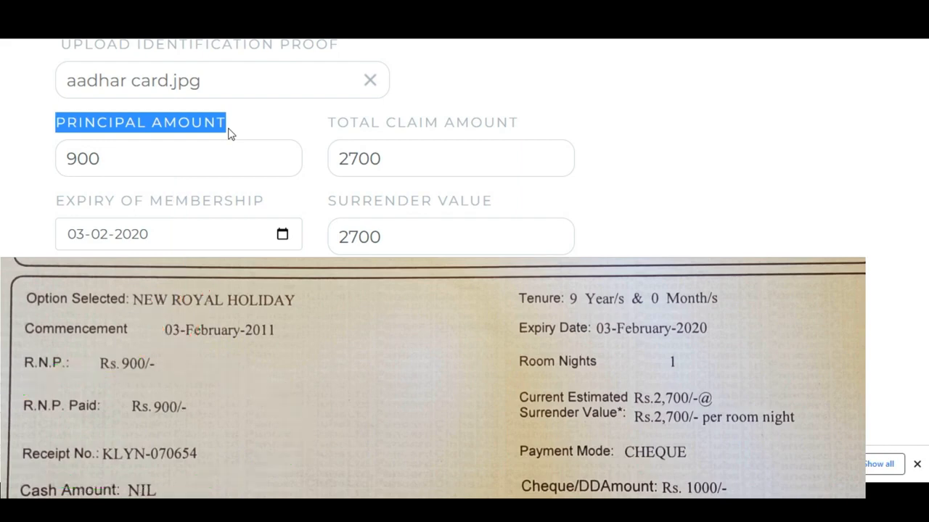
{"action": "left_click", "coordinate": [172, 151]}
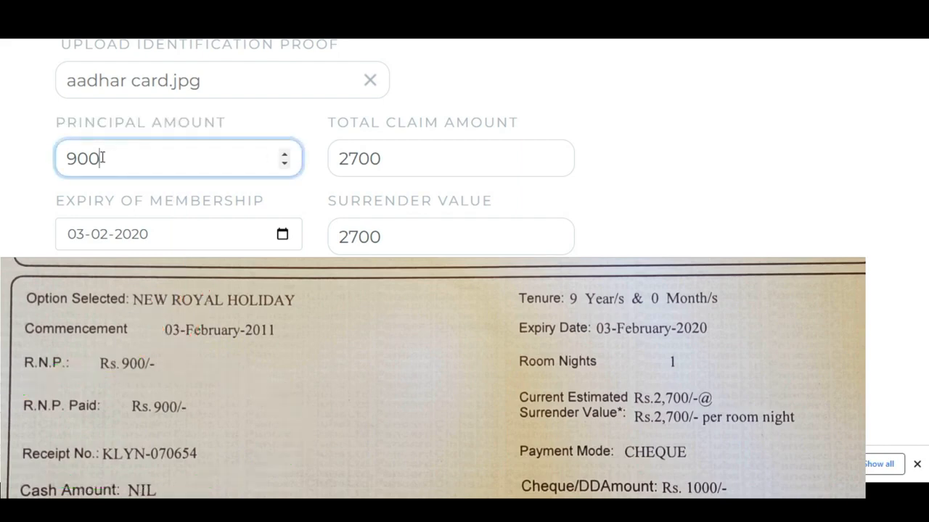
{"action": "left_click_drag", "start_coordinate": [103, 158], "coordinate": [63, 157]}
{"action": "left_click_drag", "start_coordinate": [329, 123], "coordinate": [518, 124]}
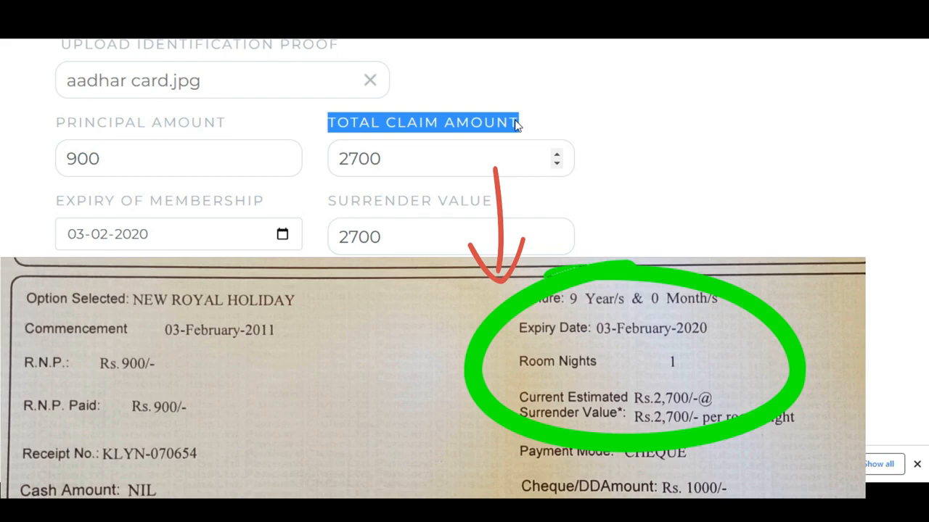
{"action": "left_click_drag", "start_coordinate": [338, 162], "coordinate": [394, 169]}
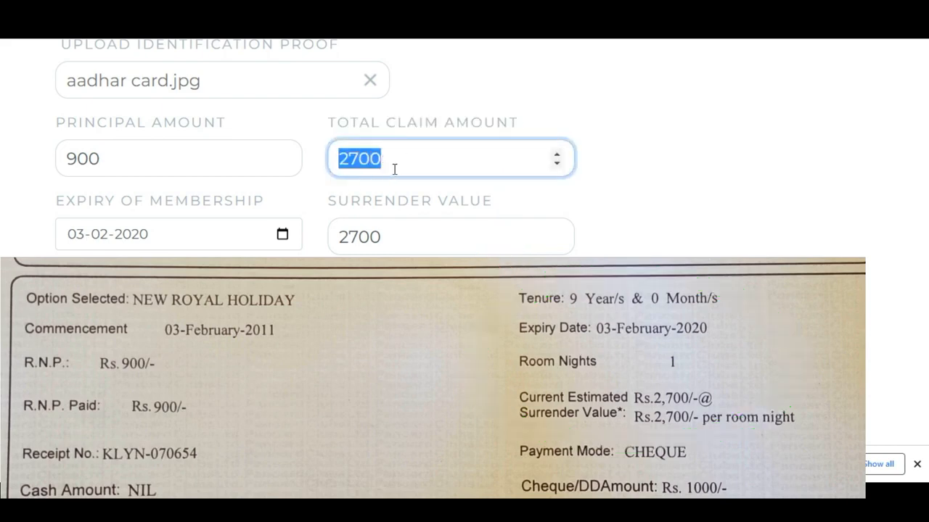
{"action": "left_click_drag", "start_coordinate": [54, 212], "coordinate": [276, 208]}
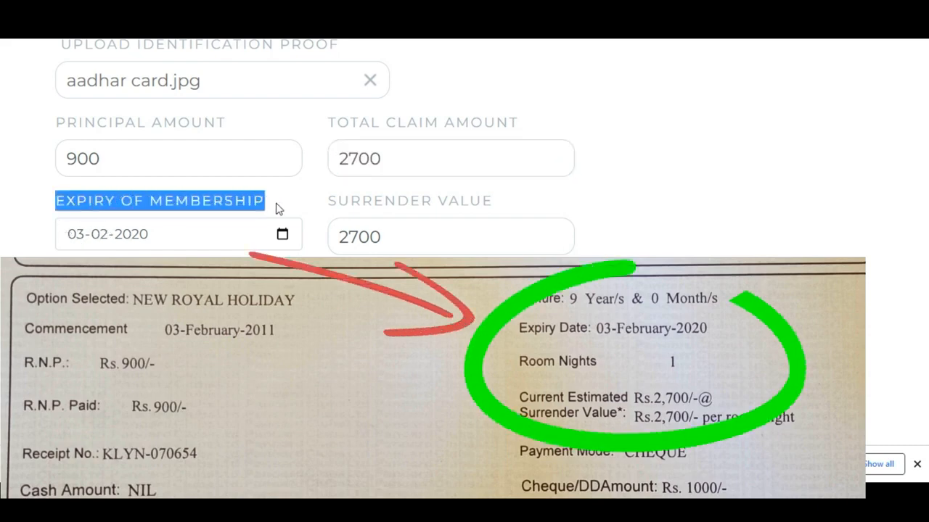
{"action": "left_click_drag", "start_coordinate": [323, 209], "coordinate": [492, 209]}
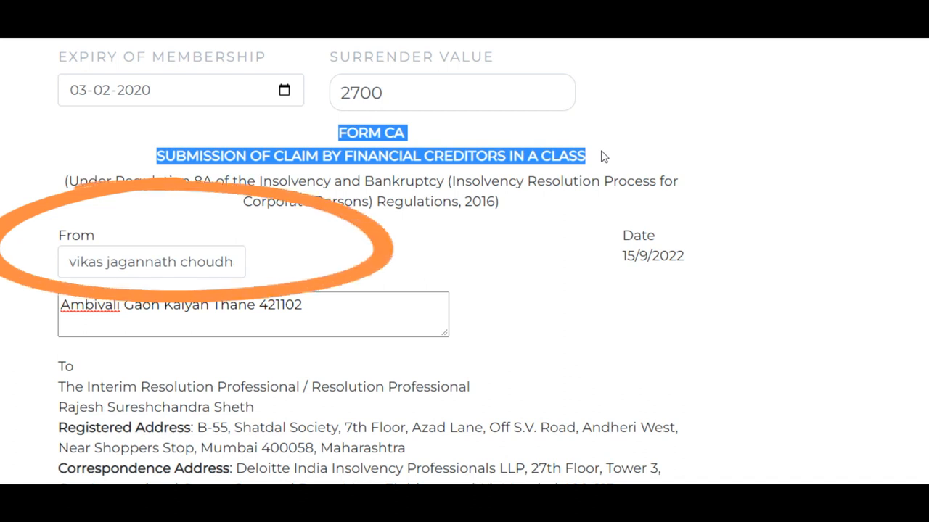
Step: Check the claimant's name, the form date and the claimant's address in the From section of Form CA
{"action": "left_click", "coordinate": [80, 365]}
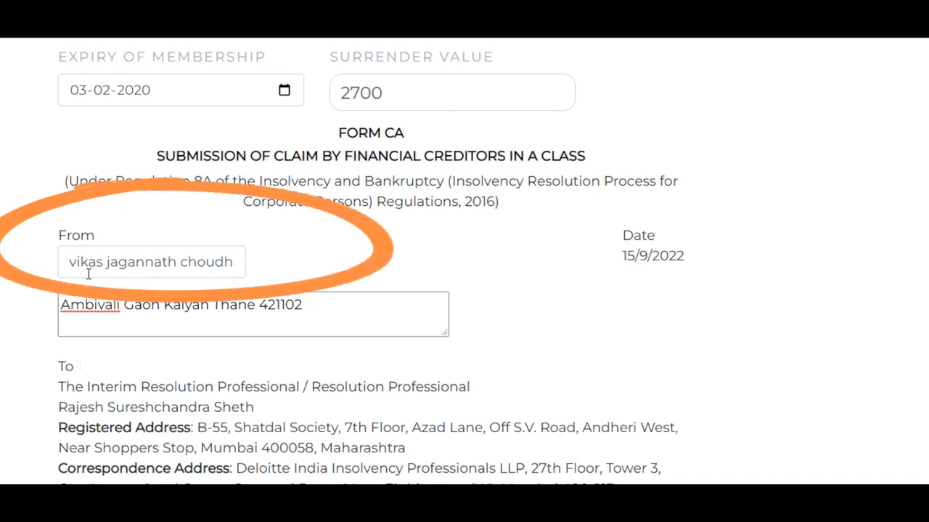
{"action": "left_click_drag", "start_coordinate": [63, 264], "coordinate": [247, 267]}
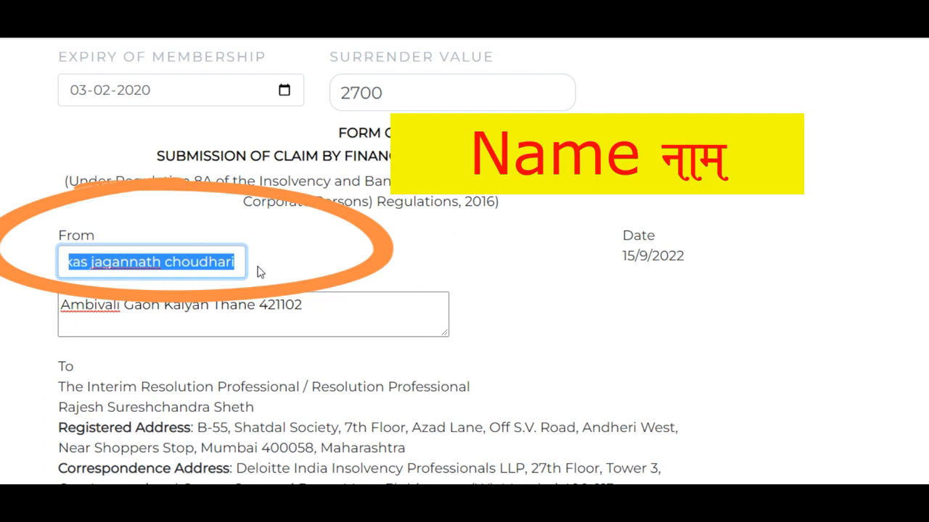
{"action": "left_click", "coordinate": [177, 265]}
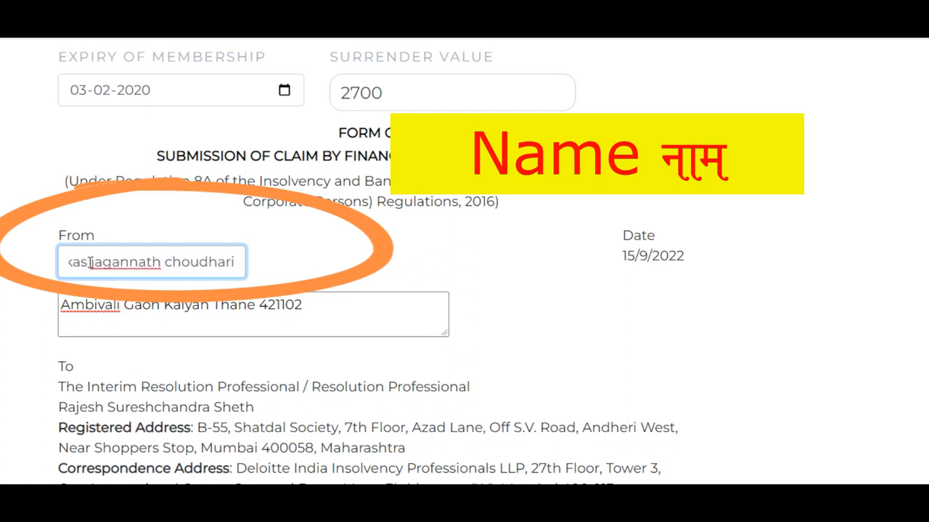
{"action": "left_click_drag", "start_coordinate": [67, 262], "coordinate": [267, 264]}
{"action": "left_click_drag", "start_coordinate": [607, 246], "coordinate": [688, 257]}
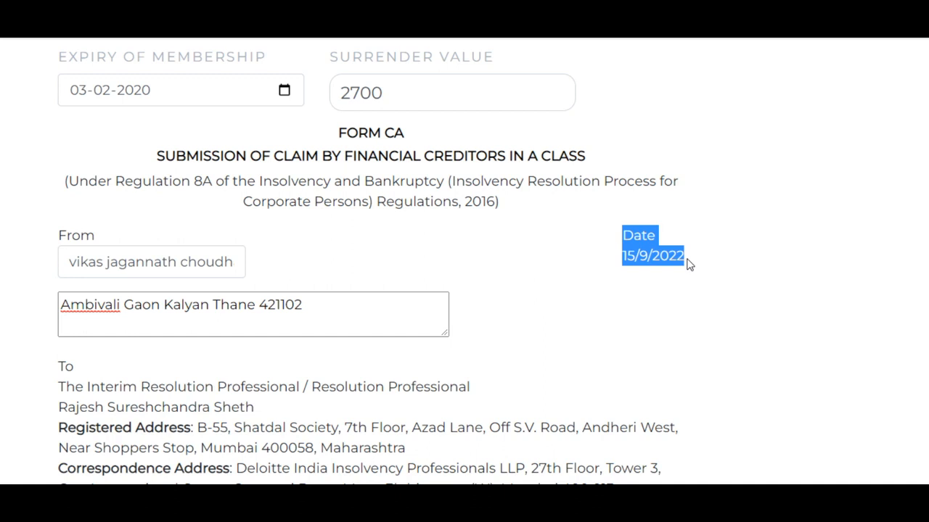
{"action": "left_click", "coordinate": [361, 299]}
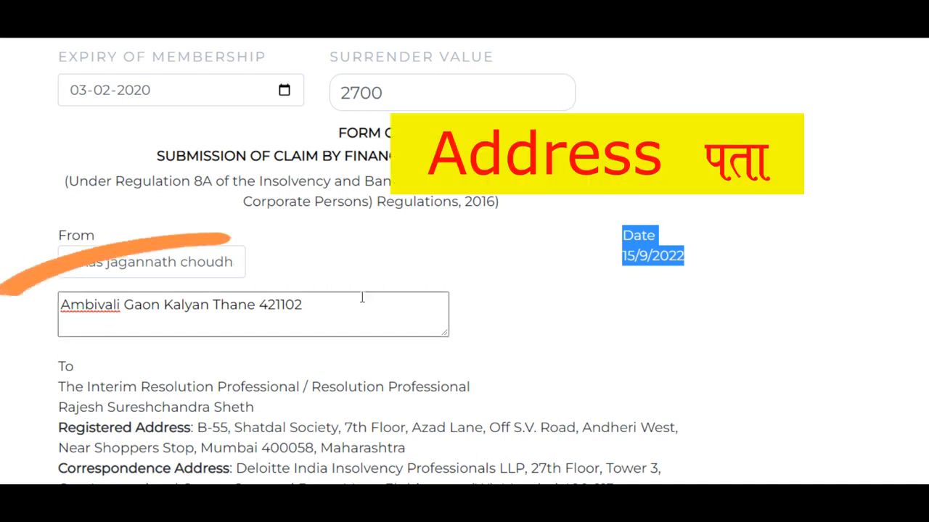
{"action": "left_click_drag", "start_coordinate": [60, 307], "coordinate": [330, 309]}
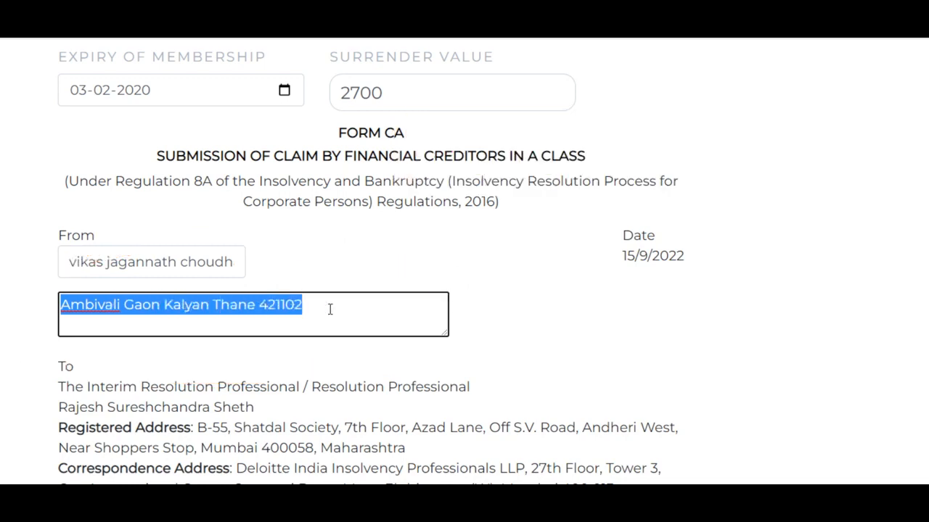
Step: Check the addressee details, the subject line and the claimant's opening statement in the Form CA letter
{"action": "scroll", "coordinate": [330, 309], "scroll_direction": "down", "scroll_amount": 3}
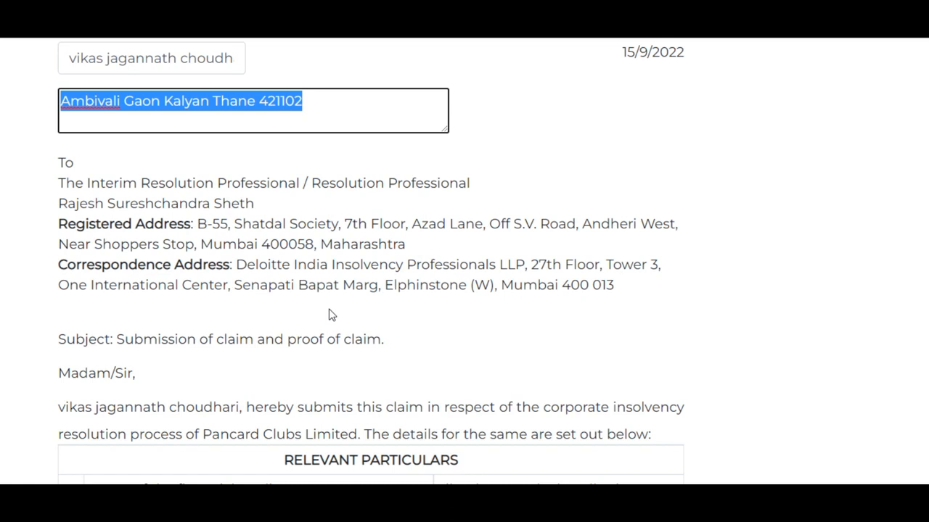
{"action": "scroll", "coordinate": [328, 314], "scroll_direction": "down", "scroll_amount": 2}
{"action": "scroll", "coordinate": [210, 242], "scroll_direction": "down", "scroll_amount": 1}
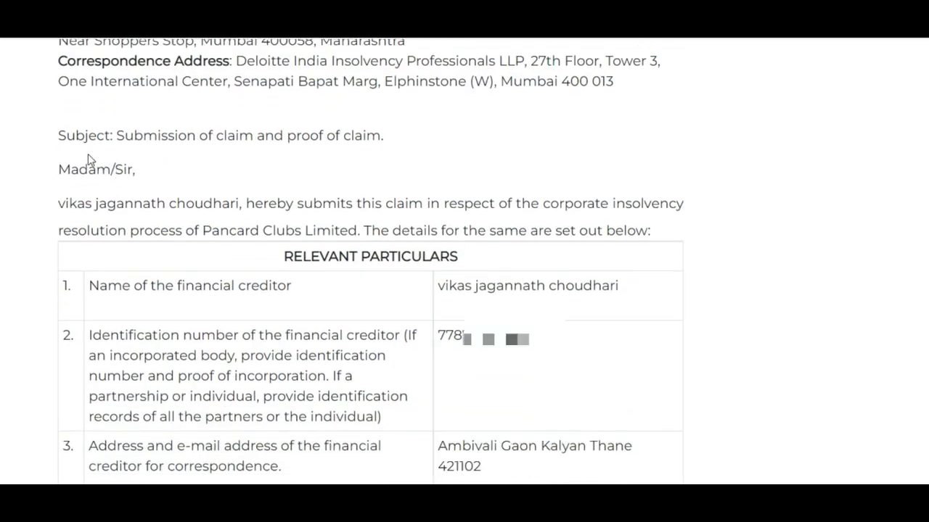
{"action": "left_click_drag", "start_coordinate": [458, 258], "coordinate": [250, 266]}
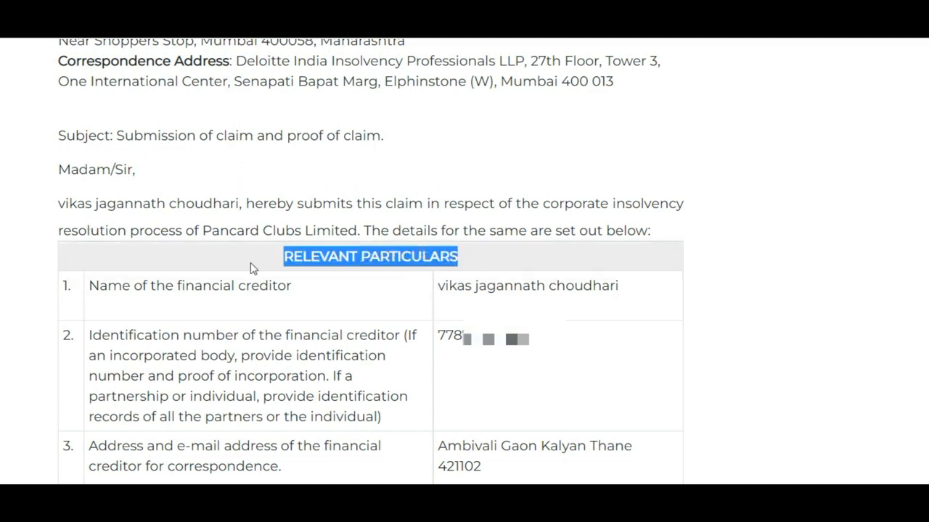
{"action": "left_click_drag", "start_coordinate": [57, 138], "coordinate": [419, 150]}
{"action": "scroll", "coordinate": [243, 197], "scroll_direction": "down", "scroll_amount": 2}
{"action": "left_click_drag", "start_coordinate": [64, 144], "coordinate": [213, 140]}
{"action": "left_click", "coordinate": [61, 139]}
{"action": "left_click_drag", "start_coordinate": [60, 139], "coordinate": [235, 146]}
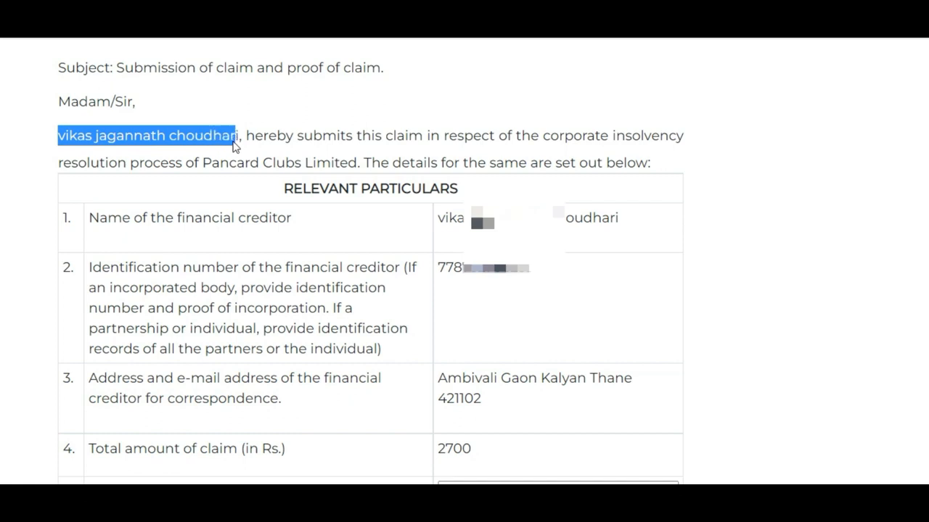
{"action": "scroll", "coordinate": [247, 152], "scroll_direction": "down", "scroll_amount": 1}
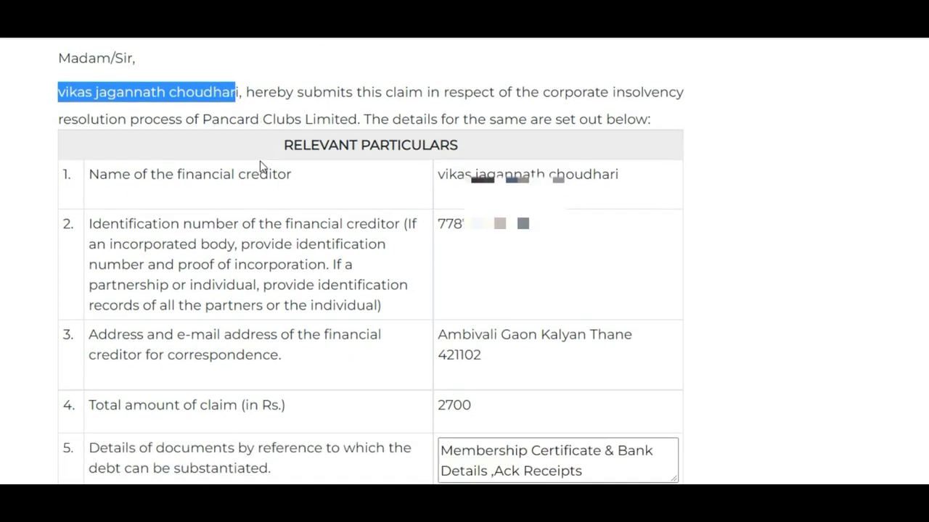
Step: Check the name of the financial creditor in item 1 of the Relevant Particulars table
{"action": "left_click_drag", "start_coordinate": [280, 124], "coordinate": [410, 135]}
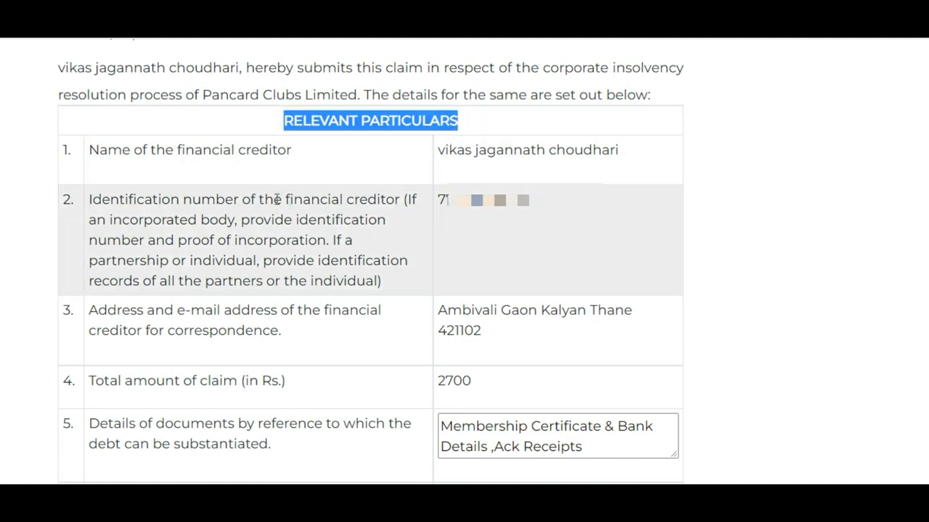
{"action": "scroll", "coordinate": [202, 152], "scroll_direction": "down", "scroll_amount": 1}
{"action": "left_click", "coordinate": [132, 125]}
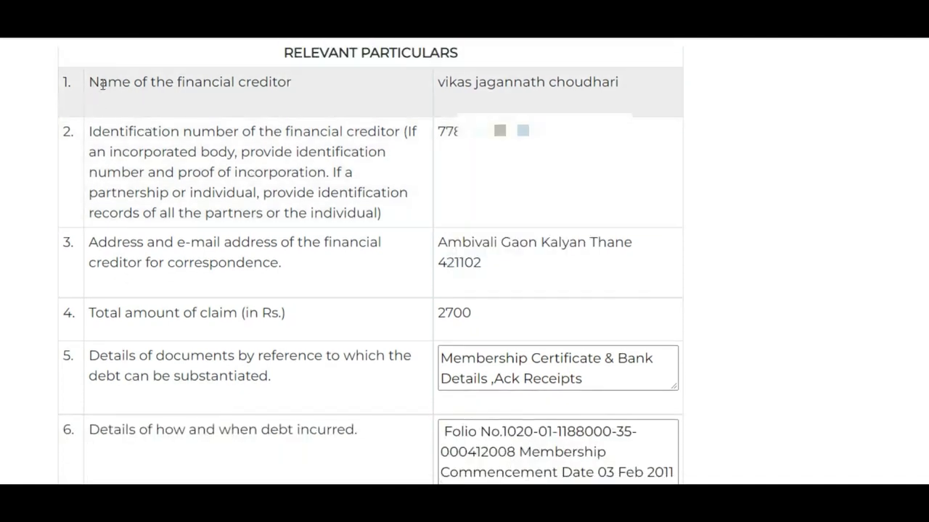
{"action": "left_click_drag", "start_coordinate": [90, 82], "coordinate": [303, 92]}
{"action": "left_click_drag", "start_coordinate": [435, 82], "coordinate": [590, 89]}
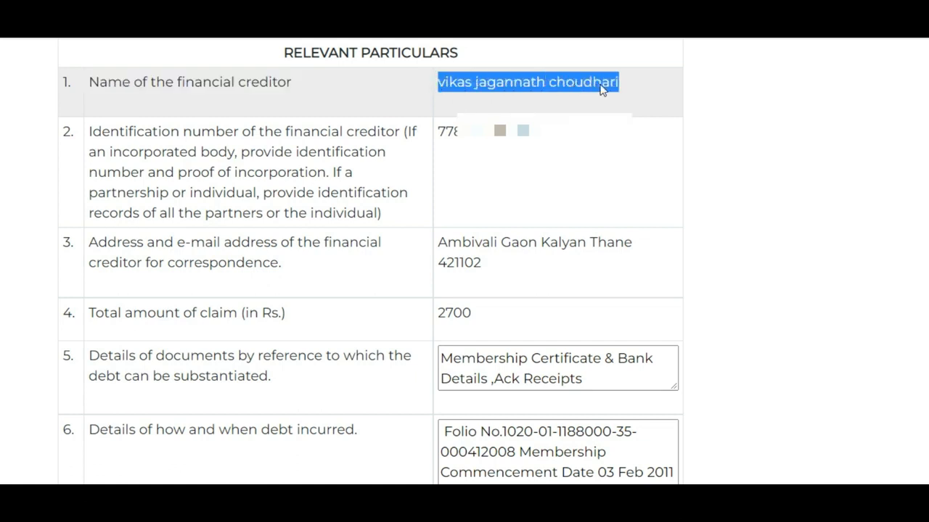
{"action": "left_click", "coordinate": [601, 87]}
Step: Check the financial creditor's identification number in item 2 of the Relevant Particulars
{"action": "left_click_drag", "start_coordinate": [94, 137], "coordinate": [377, 212]}
{"action": "left_click", "coordinate": [552, 195]}
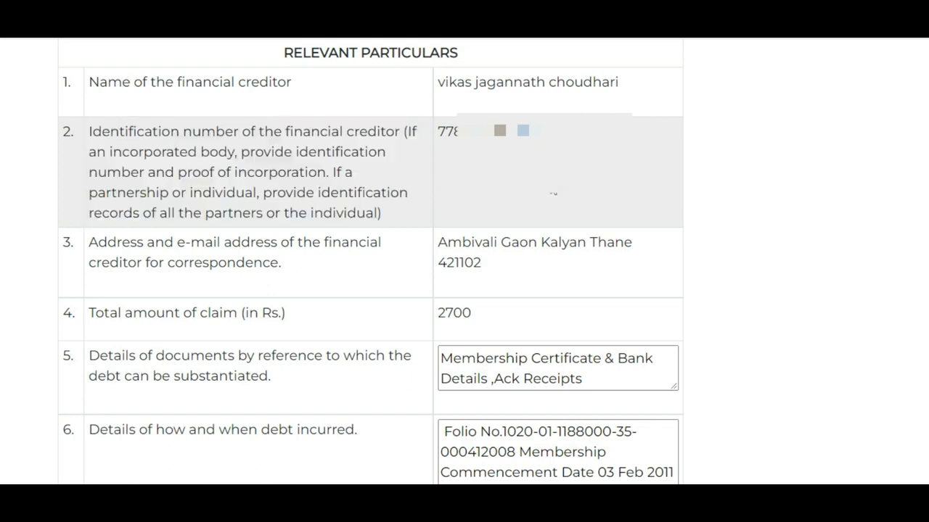
{"action": "left_click_drag", "start_coordinate": [557, 141], "coordinate": [440, 142]}
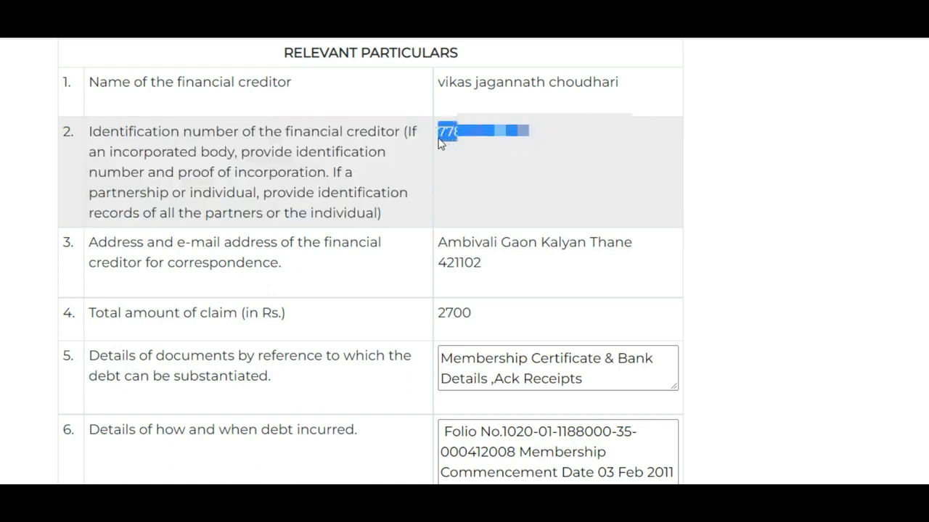
{"action": "left_click", "coordinate": [499, 133]}
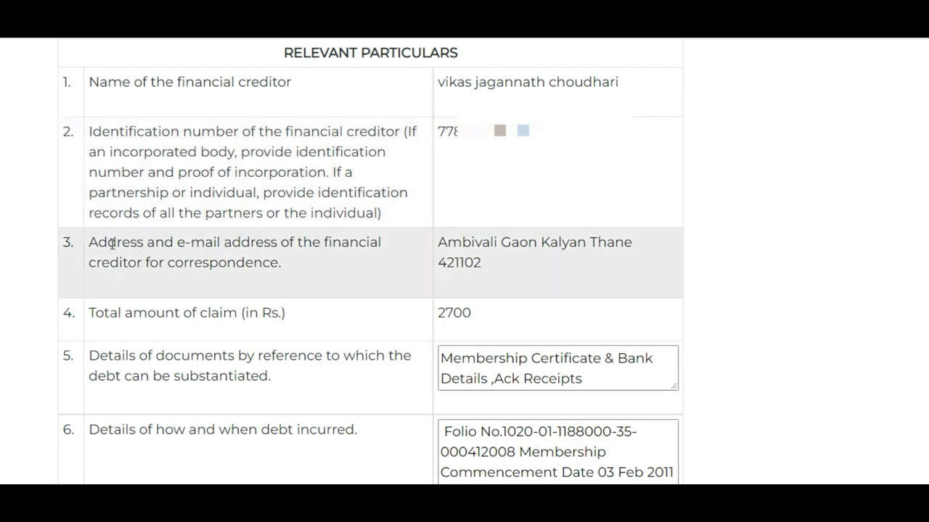
Step: Check the financial creditor's correspondence address and e-mail entry in item 3 of the Relevant Particulars
{"action": "left_click_drag", "start_coordinate": [88, 243], "coordinate": [367, 265]}
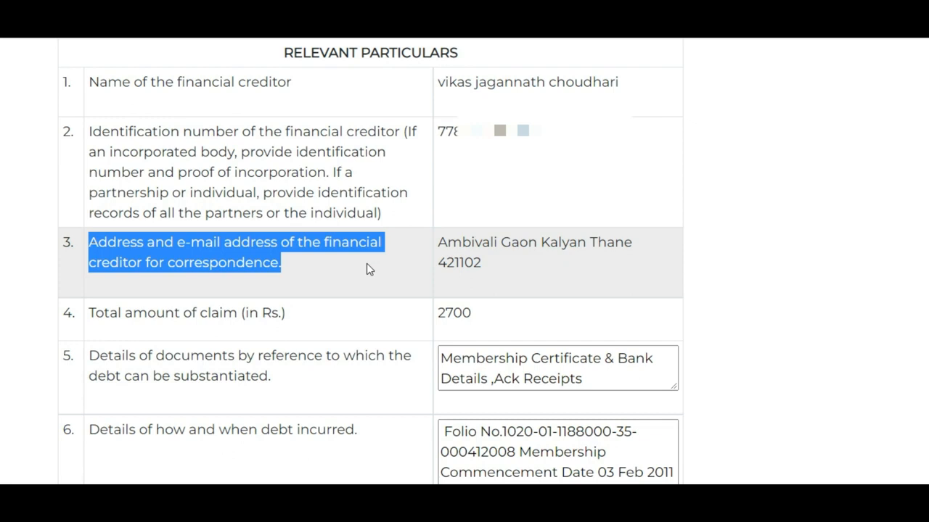
{"action": "left_click_drag", "start_coordinate": [437, 244], "coordinate": [600, 263]}
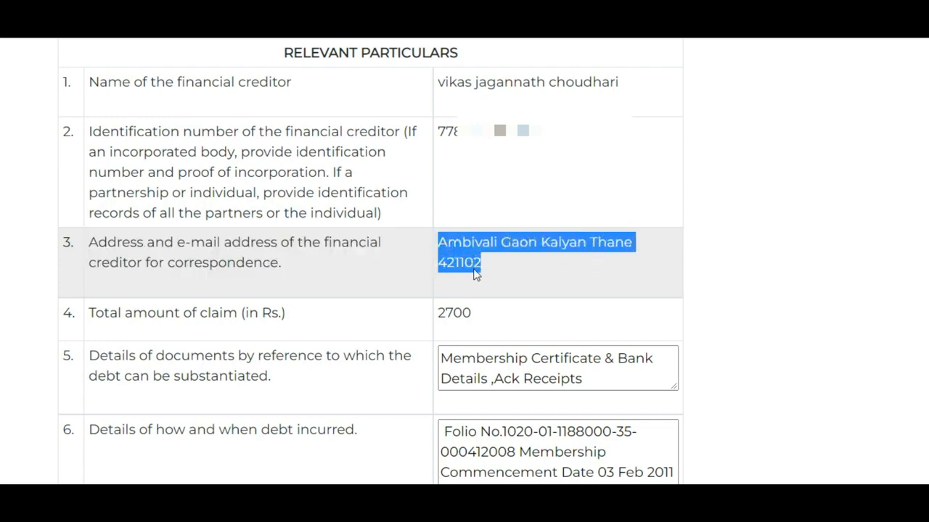
{"action": "left_click_drag", "start_coordinate": [439, 244], "coordinate": [634, 249]}
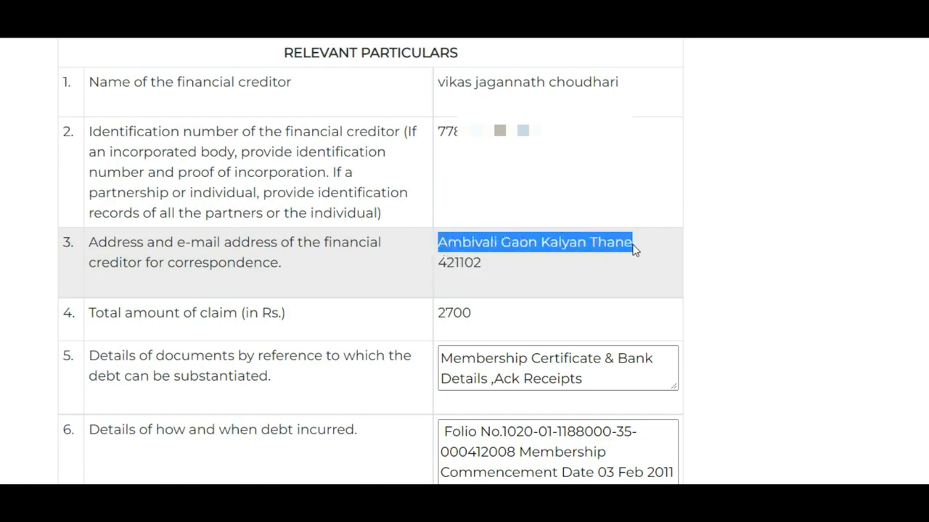
{"action": "left_click", "coordinate": [482, 283]}
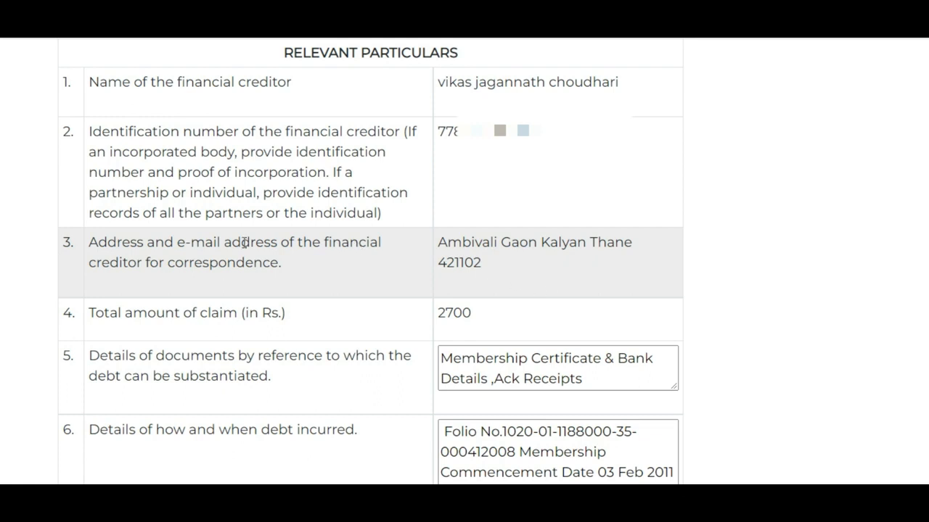
{"action": "left_click_drag", "start_coordinate": [177, 244], "coordinate": [247, 245]}
{"action": "left_click", "coordinate": [519, 277]}
Step: Check the total claim amount in item 4 and the documents substantiating the debt in item 5
{"action": "scroll", "coordinate": [472, 289], "scroll_direction": "down", "scroll_amount": 1}
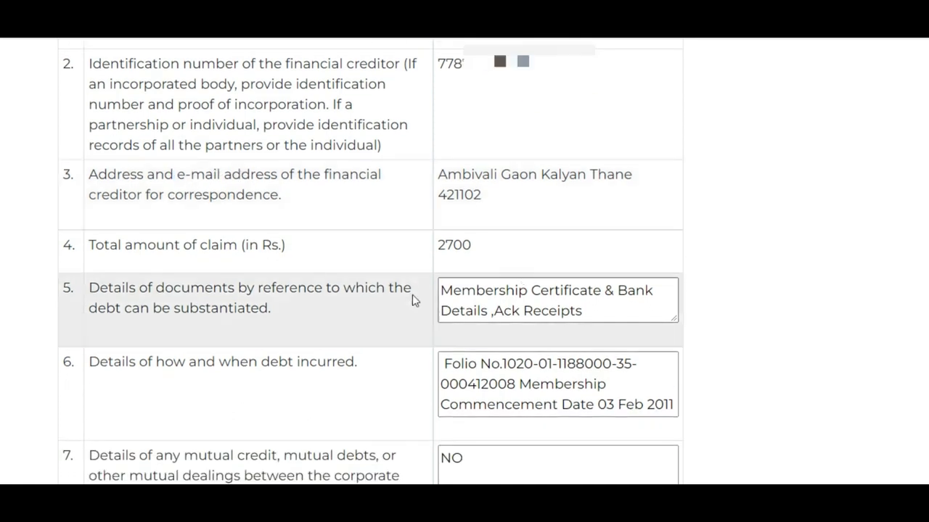
{"action": "left_click_drag", "start_coordinate": [92, 248], "coordinate": [353, 261]}
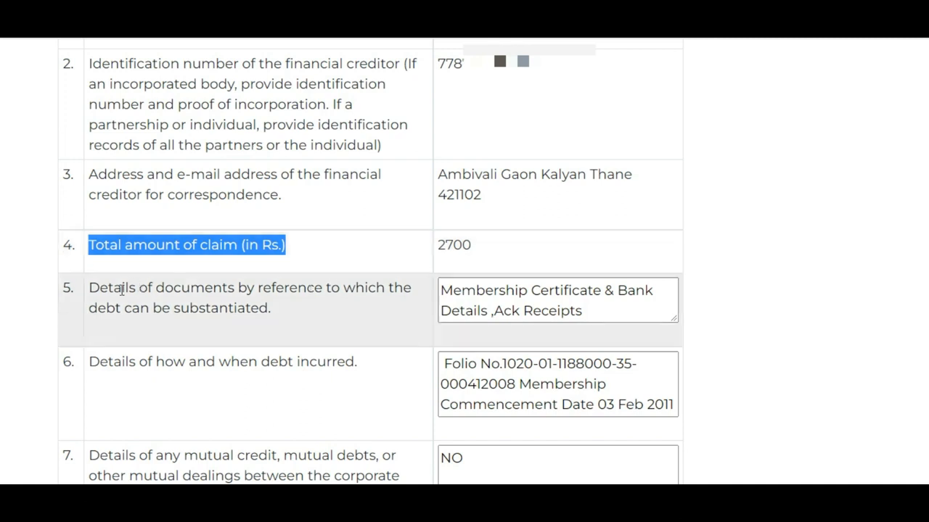
{"action": "left_click", "coordinate": [97, 307]}
{"action": "left_click_drag", "start_coordinate": [65, 286], "coordinate": [415, 320]}
{"action": "left_click", "coordinate": [143, 307]}
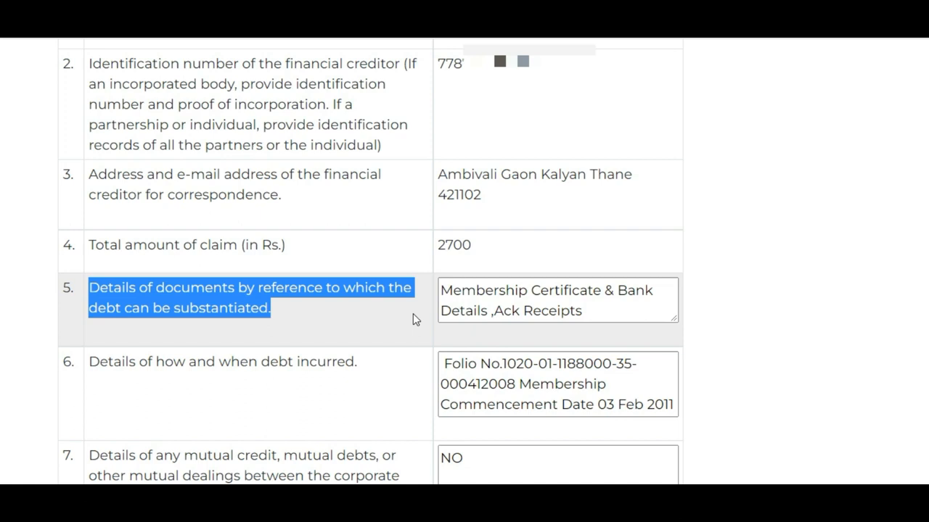
{"action": "left_click", "coordinate": [463, 292]}
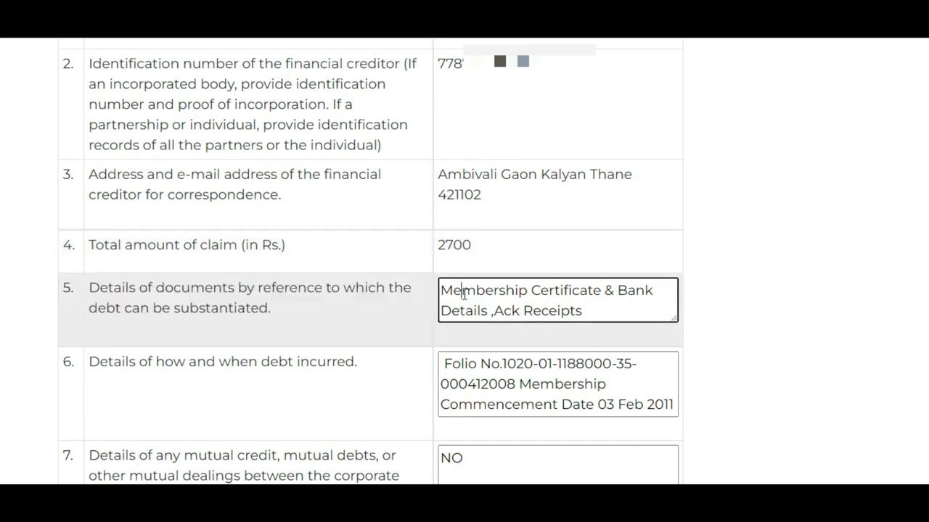
{"action": "left_click_drag", "start_coordinate": [440, 292], "coordinate": [599, 298]}
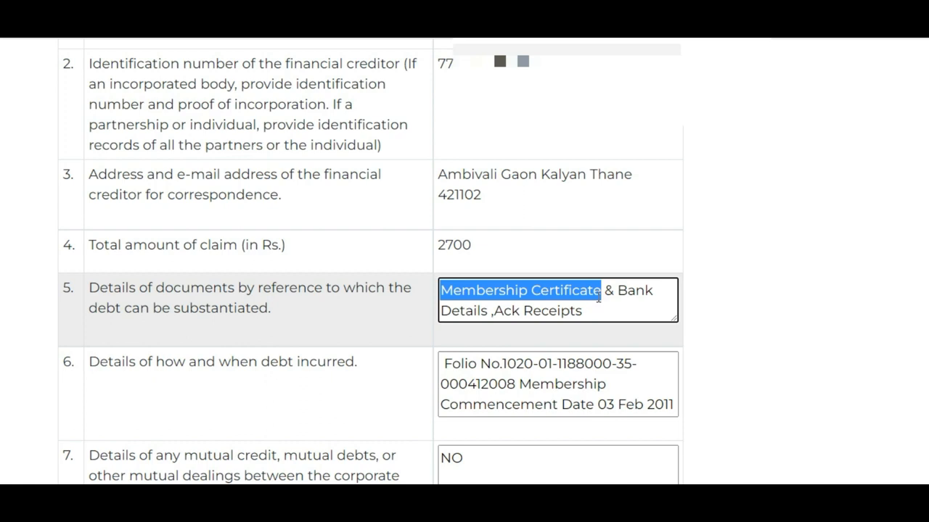
{"action": "left_click_drag", "start_coordinate": [98, 288], "coordinate": [297, 307]}
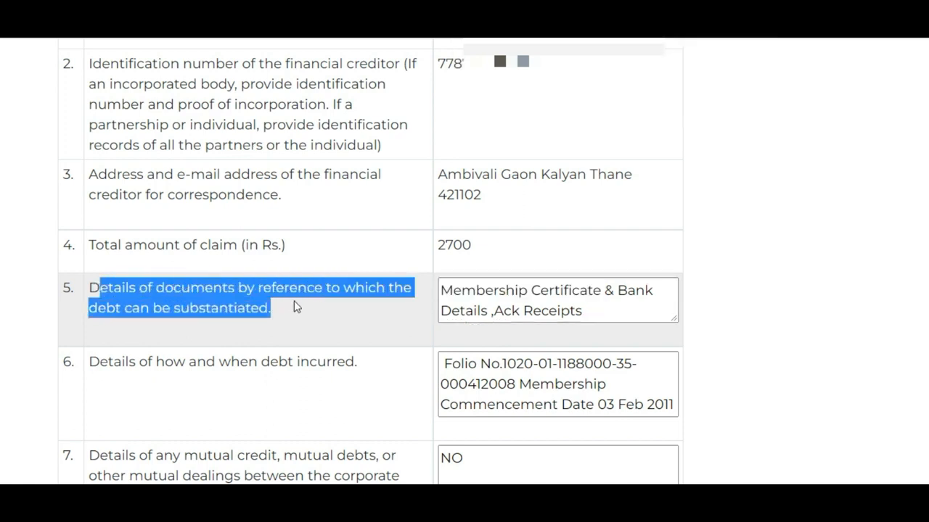
{"action": "left_click", "coordinate": [475, 297]}
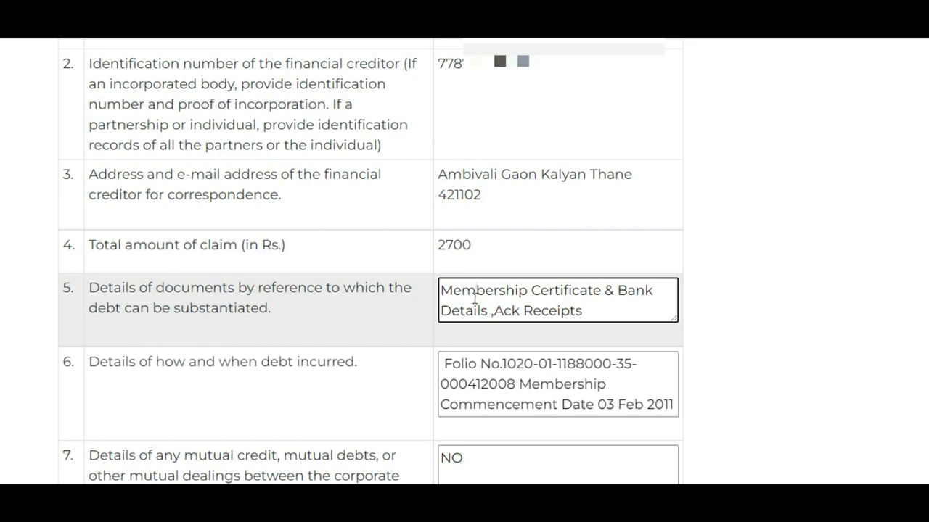
Step: Read item 6 on how and when the debt was incurred, including the folio number and membership commencement and expiry dates
{"action": "scroll", "coordinate": [474, 298], "scroll_direction": "down", "scroll_amount": 2}
{"action": "left_click_drag", "start_coordinate": [88, 226], "coordinate": [349, 288]}
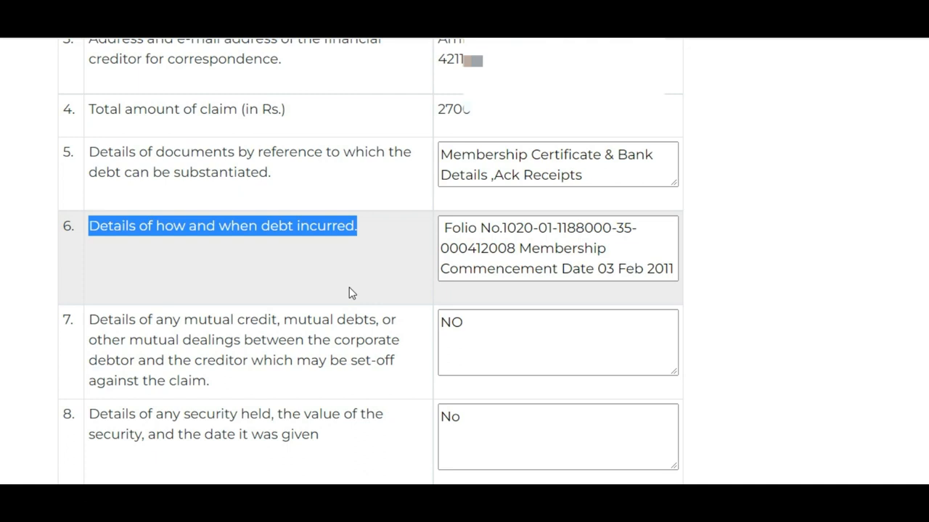
{"action": "left_click", "coordinate": [450, 228]}
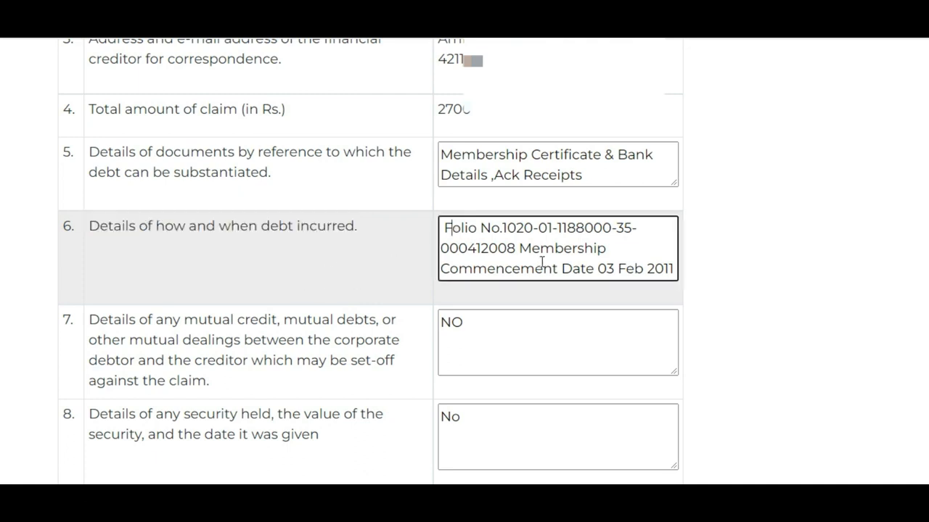
{"action": "scroll", "coordinate": [544, 267], "scroll_direction": "down", "scroll_amount": 1}
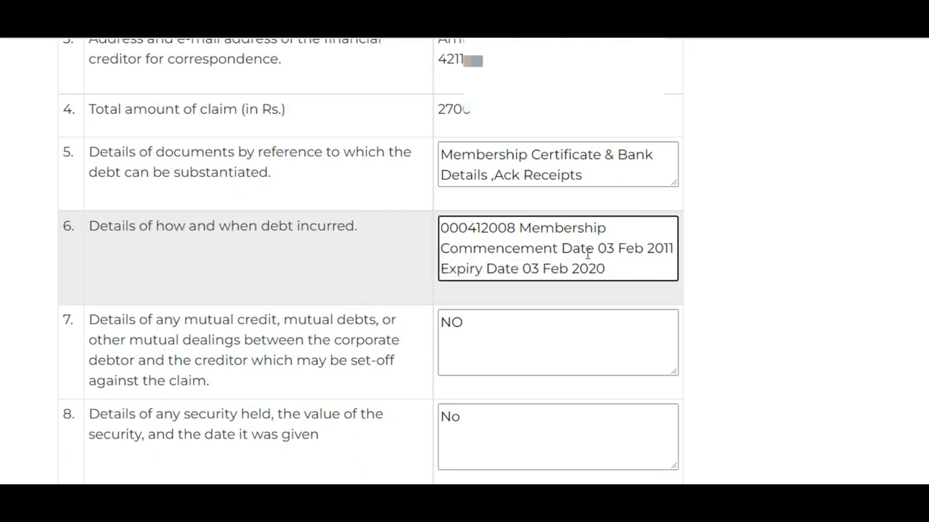
{"action": "scroll", "coordinate": [562, 254], "scroll_direction": "up", "scroll_amount": 1}
{"action": "scroll", "coordinate": [577, 252], "scroll_direction": "down", "scroll_amount": 1}
Step: Check the answer in item 7 about mutual credit, mutual debts or other mutual dealings that may be set off against the claim
{"action": "scroll", "coordinate": [601, 244], "scroll_direction": "down", "scroll_amount": 1}
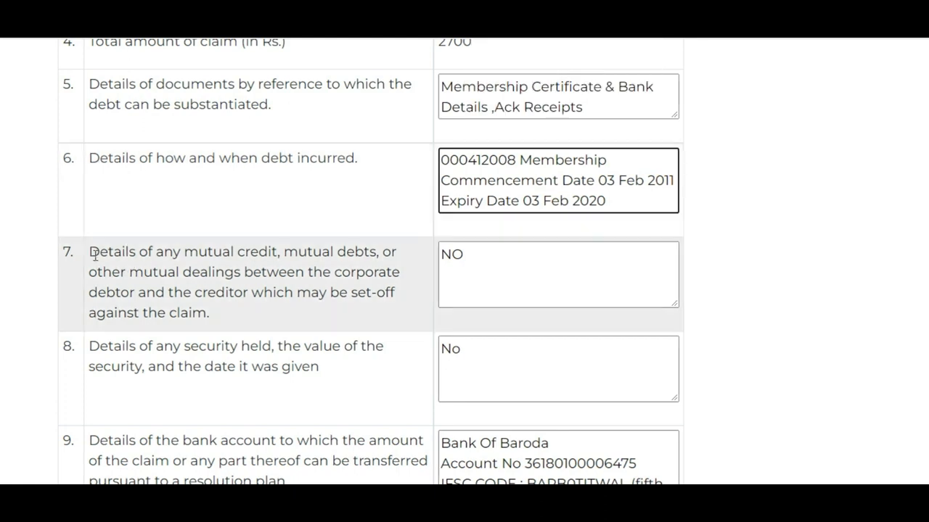
{"action": "left_click_drag", "start_coordinate": [90, 252], "coordinate": [138, 253]}
{"action": "left_click_drag", "start_coordinate": [68, 251], "coordinate": [413, 313]}
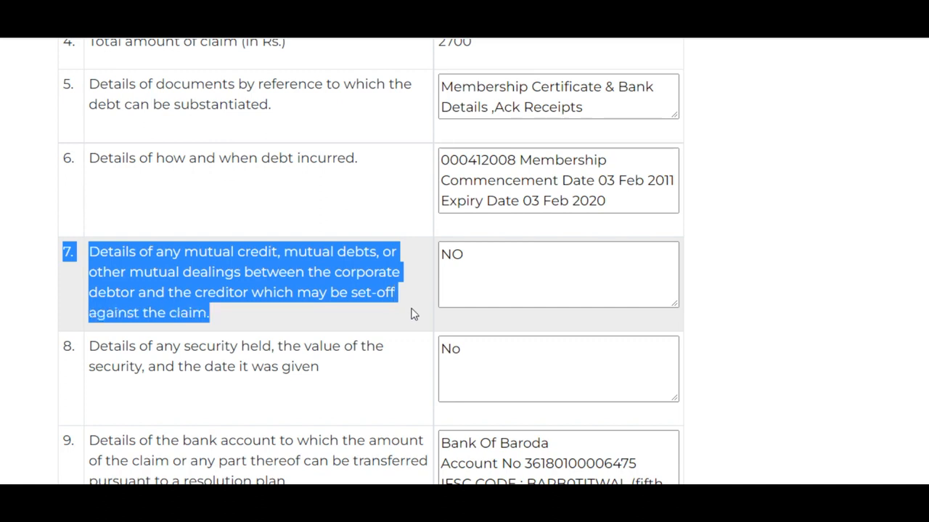
{"action": "left_click", "coordinate": [472, 288]}
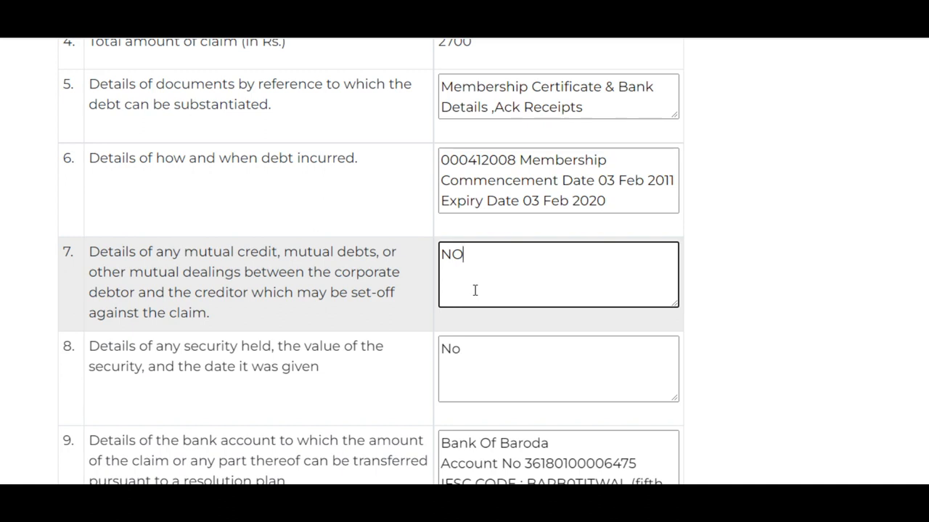
Step: Check the answer in item 8 about any security held, its value and the date it was given
{"action": "scroll", "coordinate": [388, 312], "scroll_direction": "down", "scroll_amount": 1}
{"action": "double_click", "coordinate": [68, 278]}
{"action": "left_click_drag", "start_coordinate": [103, 278], "coordinate": [329, 308]}
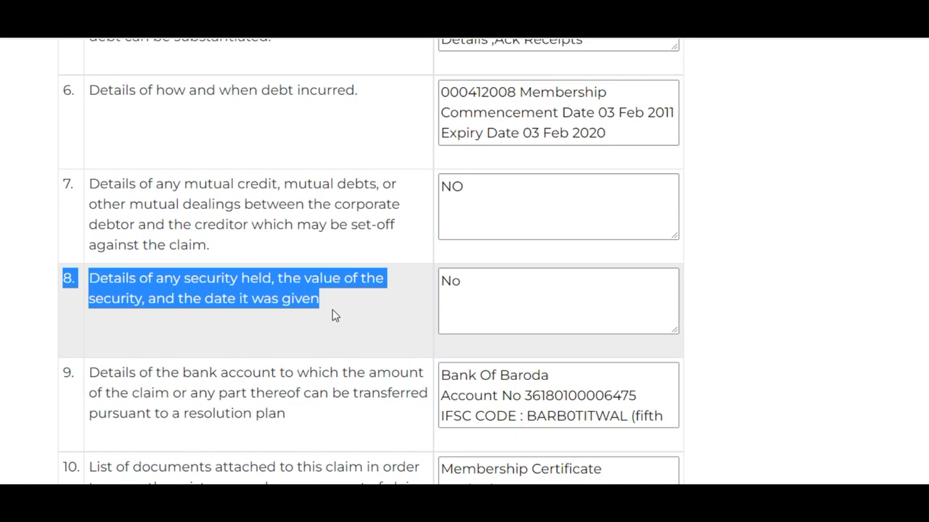
{"action": "left_click", "coordinate": [501, 294]}
{"action": "left_click_drag", "start_coordinate": [502, 295], "coordinate": [438, 293]}
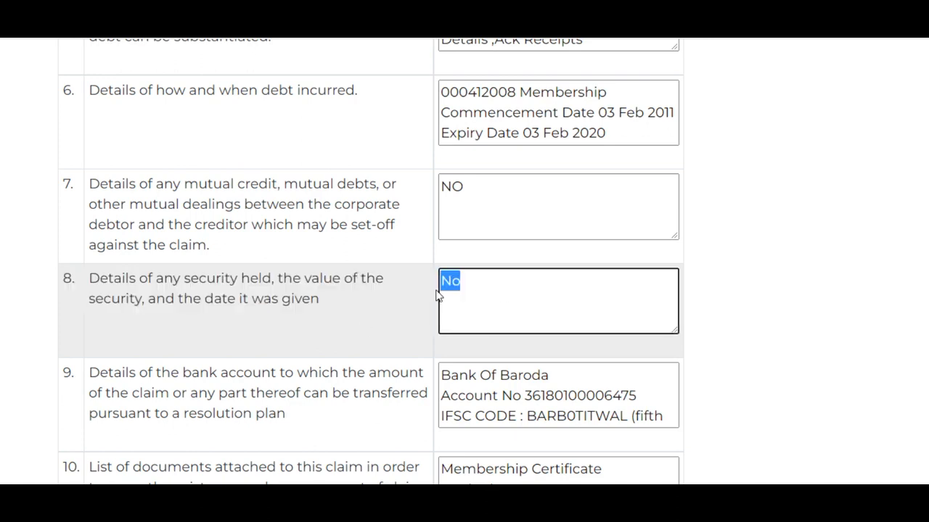
Step: Check the bank account details in item 9 and the list of attached documents in item 10
{"action": "scroll", "coordinate": [423, 310], "scroll_direction": "down", "scroll_amount": 1}
{"action": "left_click_drag", "start_coordinate": [89, 304], "coordinate": [315, 364]}
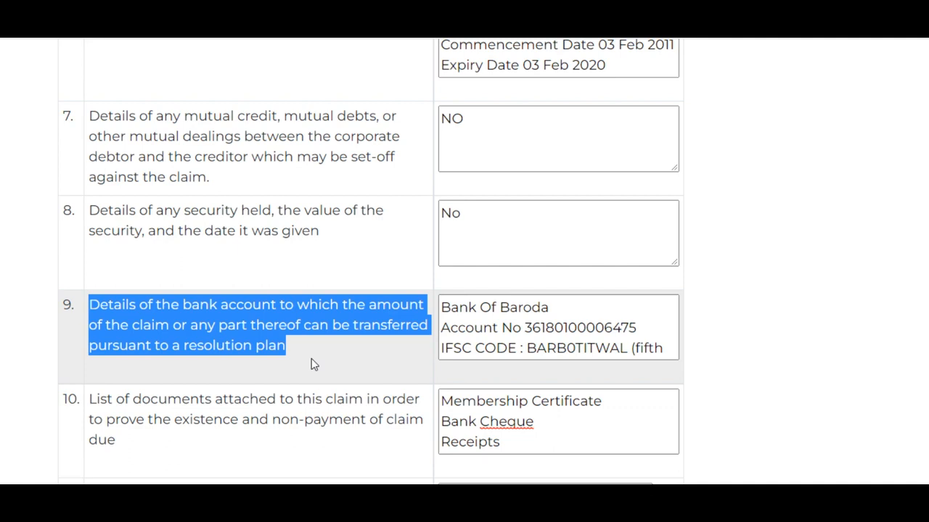
{"action": "scroll", "coordinate": [314, 365], "scroll_direction": "down", "scroll_amount": 2}
{"action": "triple_click", "coordinate": [323, 316]}
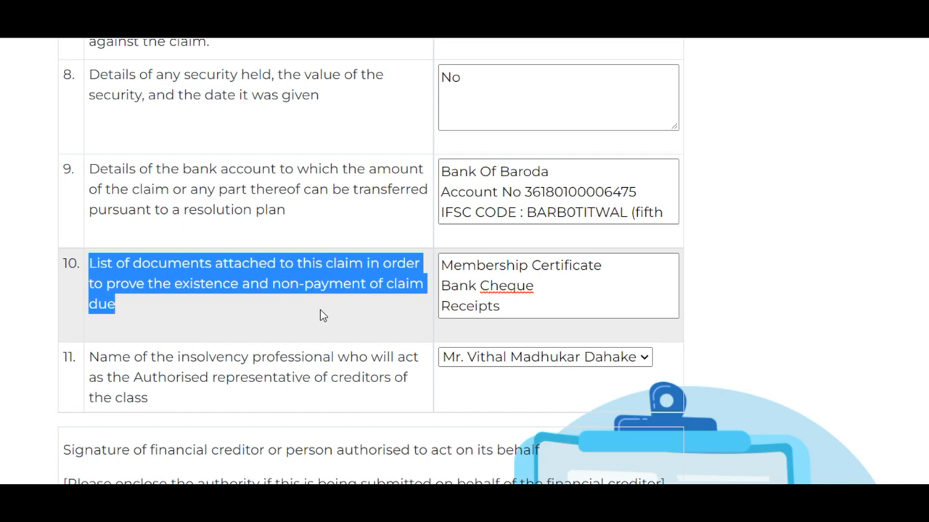
Step: In item 11, select the second listed insolvency professional as the authorised representative of creditors of the class
{"action": "scroll", "coordinate": [323, 316], "scroll_direction": "down", "scroll_amount": 2}
{"action": "left_click_drag", "start_coordinate": [88, 222], "coordinate": [223, 265]}
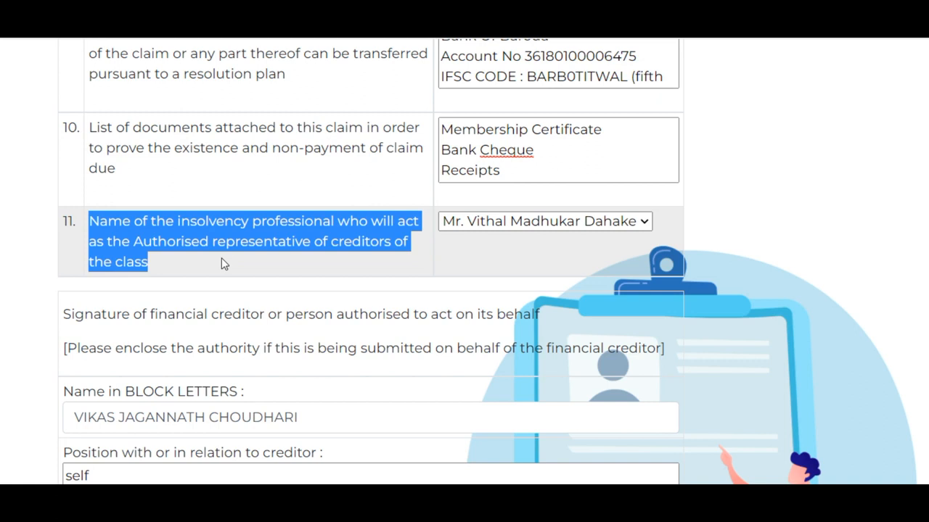
{"action": "left_click", "coordinate": [544, 221]}
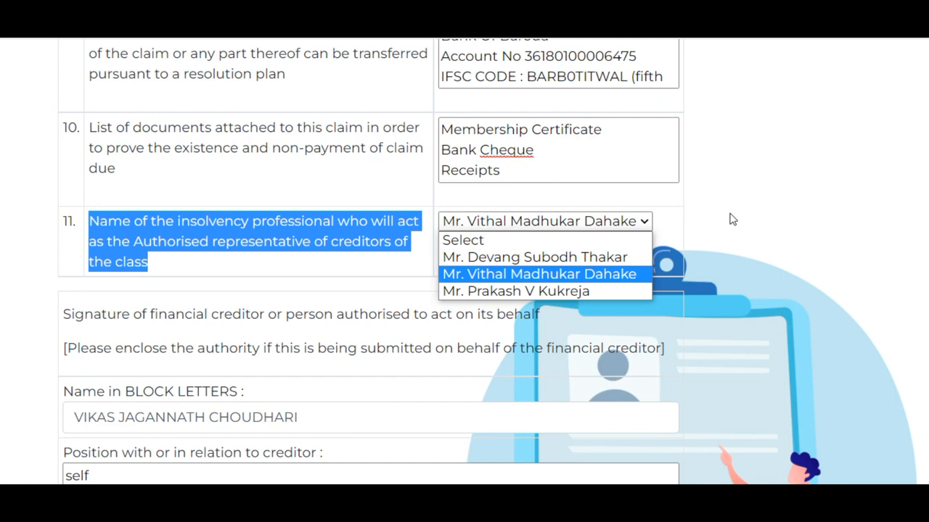
{"action": "left_click", "coordinate": [512, 280]}
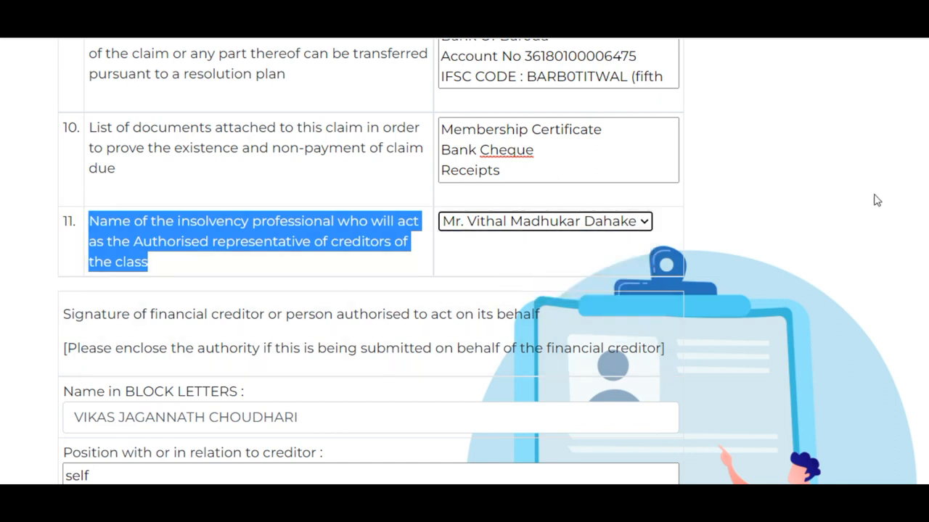
Step: Check the signature block's name in block letters, position in relation to the creditor and address of the person signing
{"action": "left_click", "coordinate": [825, 199]}
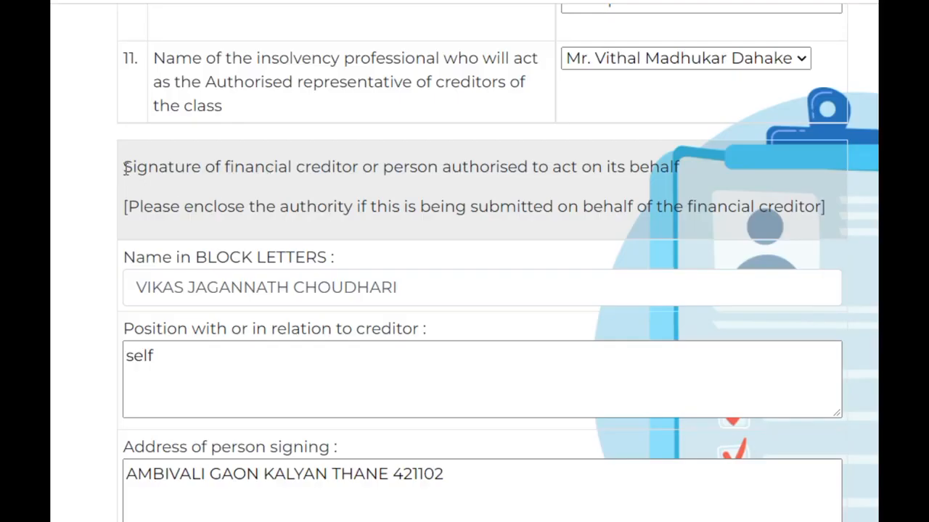
{"action": "left_click_drag", "start_coordinate": [64, 311], "coordinate": [133, 322]}
{"action": "mouse_move", "coordinate": [206, 177]}
{"action": "left_mouse_down"}
{"action": "mouse_move", "coordinate": [587, 168]}
{"action": "mouse_move", "coordinate": [647, 205]}
{"action": "mouse_move", "coordinate": [706, 177]}
{"action": "left_mouse_up"}
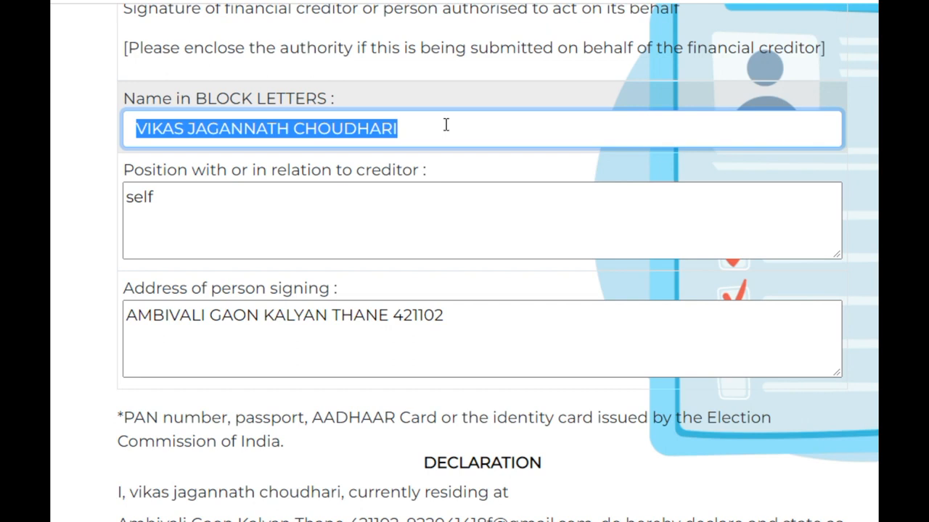
{"action": "left_click", "coordinate": [445, 125]}
{"action": "left_click", "coordinate": [193, 213]}
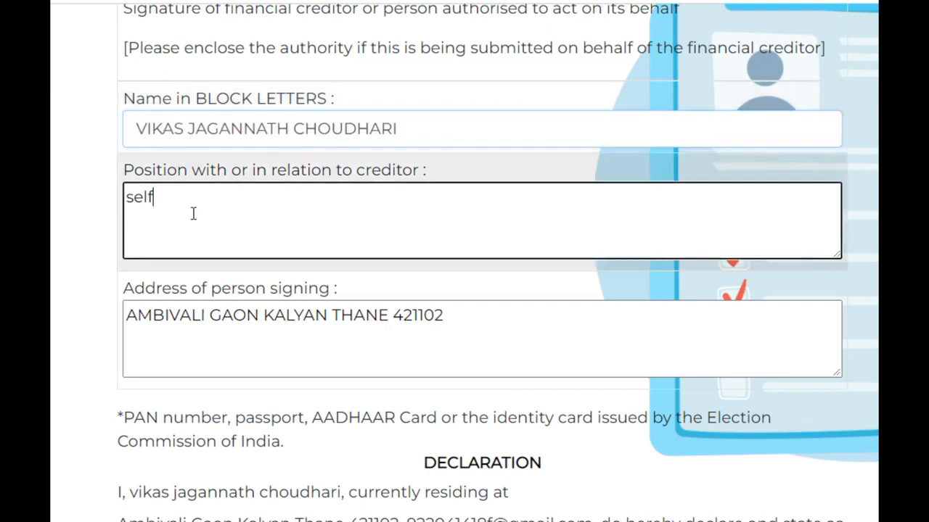
{"action": "left_click_drag", "start_coordinate": [261, 203], "coordinate": [79, 213]}
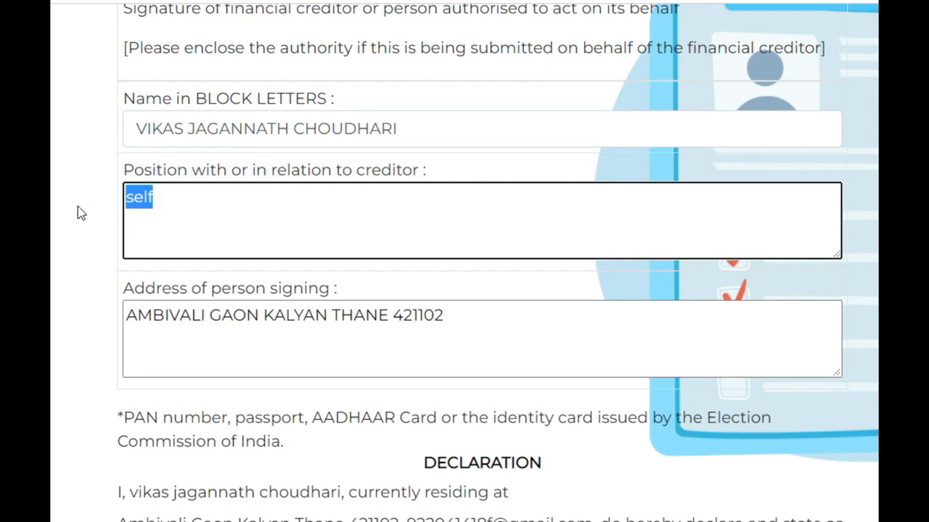
{"action": "scroll", "coordinate": [77, 206], "scroll_direction": "down", "scroll_amount": 1}
{"action": "left_click_drag", "start_coordinate": [597, 251], "coordinate": [77, 258]}
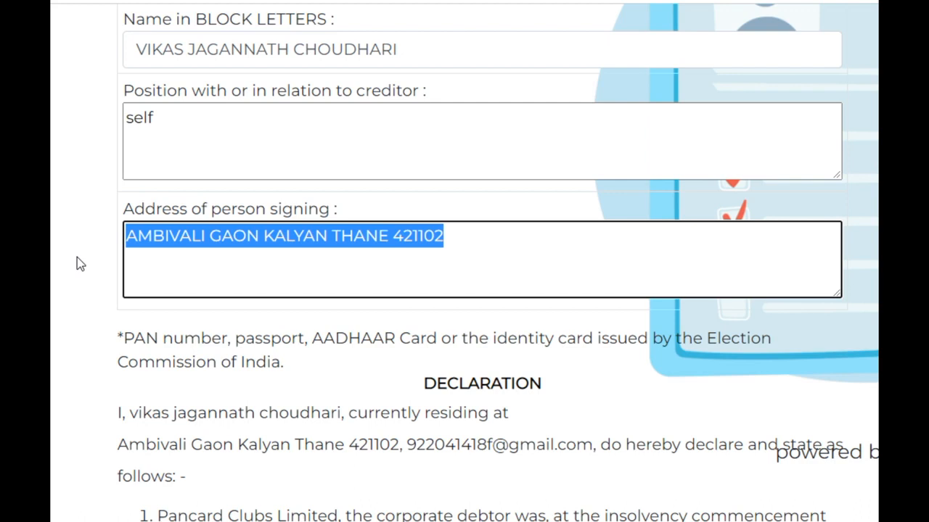
Step: Check the claimant's name, address and e-mail in the declaration, and the sum owed stated in its first point
{"action": "scroll", "coordinate": [275, 228], "scroll_direction": "down", "scroll_amount": 1}
{"action": "scroll", "coordinate": [367, 160], "scroll_direction": "down", "scroll_amount": 2}
{"action": "left_click_drag", "start_coordinate": [421, 146], "coordinate": [574, 140]}
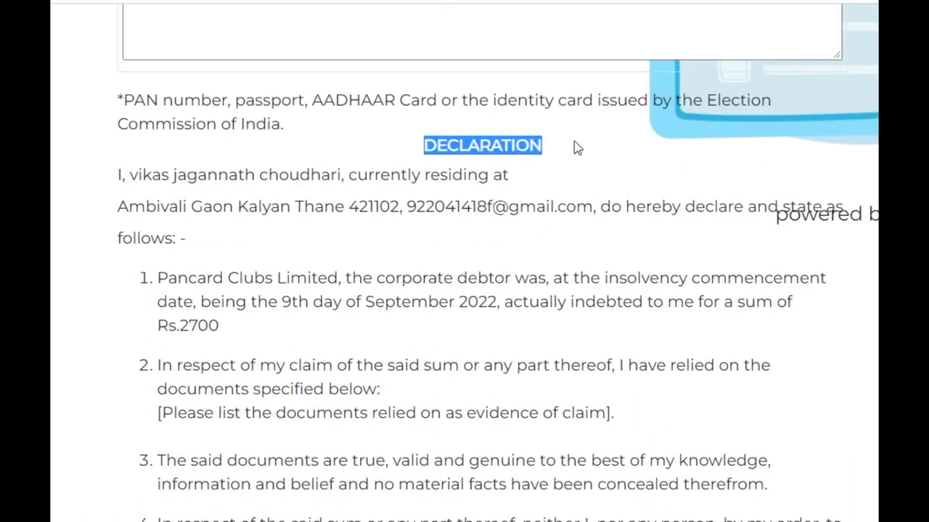
{"action": "left_click_drag", "start_coordinate": [127, 178], "coordinate": [345, 180]}
{"action": "left_click_drag", "start_coordinate": [127, 211], "coordinate": [536, 209]}
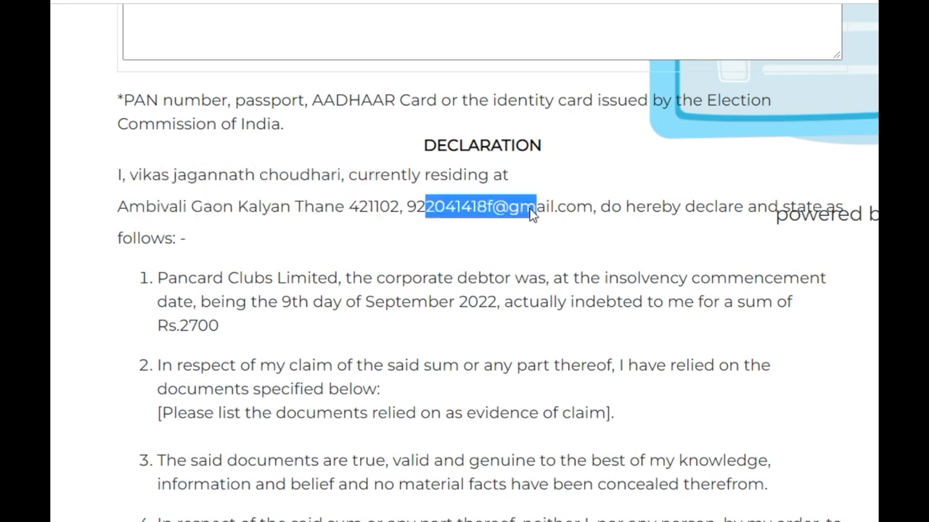
{"action": "scroll", "coordinate": [454, 227], "scroll_direction": "down", "scroll_amount": 1}
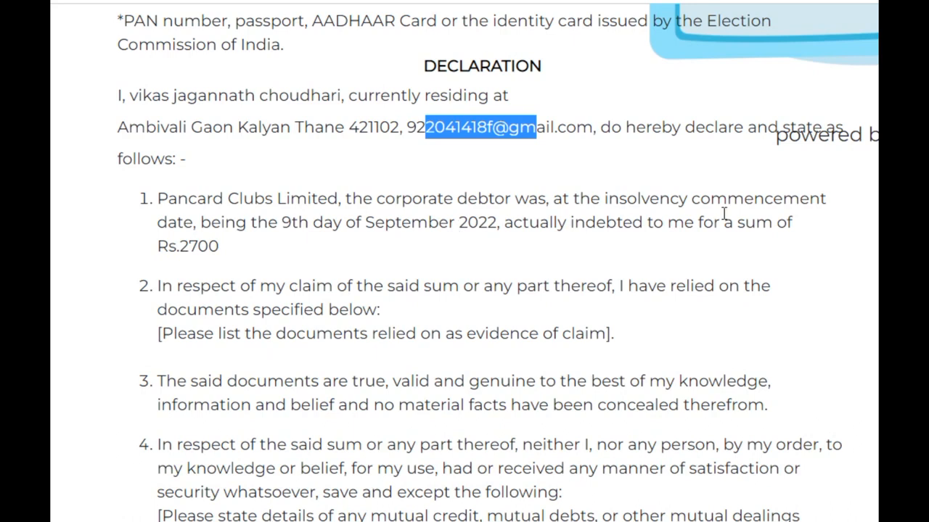
{"action": "left_click_drag", "start_coordinate": [156, 247], "coordinate": [259, 258]}
{"action": "scroll", "coordinate": [259, 259], "scroll_direction": "down", "scroll_amount": 4}
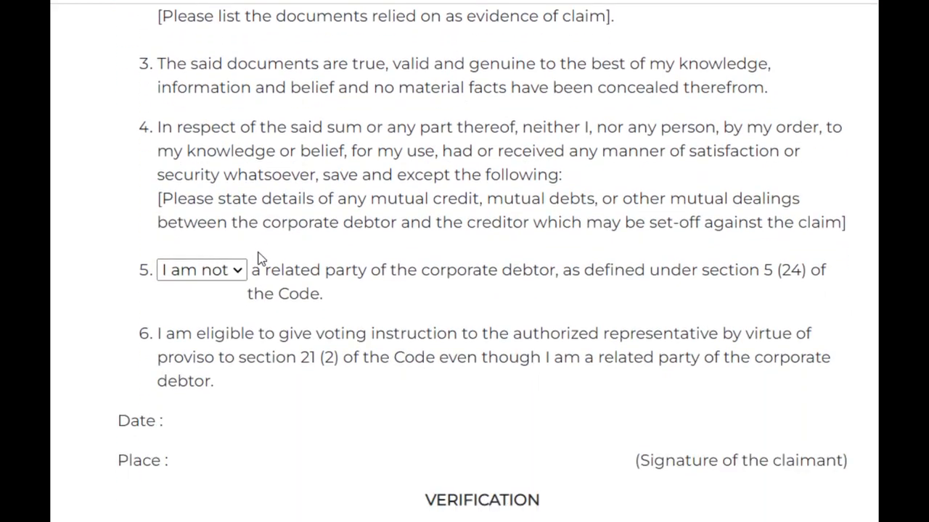
Step: Set declaration point 5 to "I am not" a related party of the corporate debtor
{"action": "left_click", "coordinate": [212, 275]}
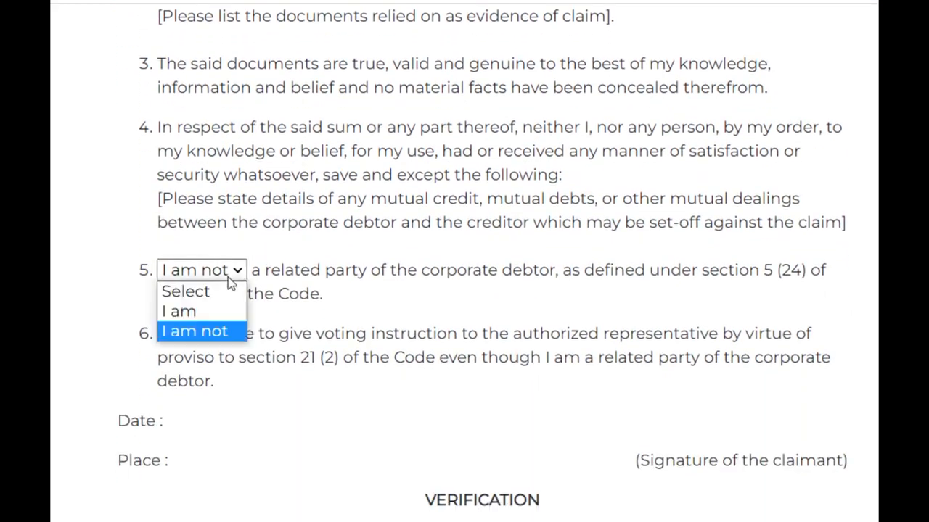
{"action": "left_click", "coordinate": [213, 330]}
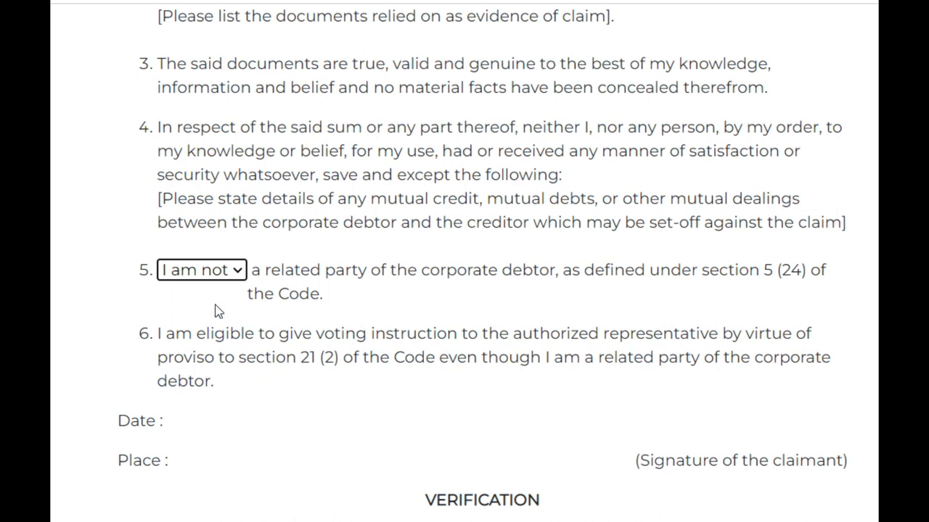
{"action": "left_click", "coordinate": [232, 277]}
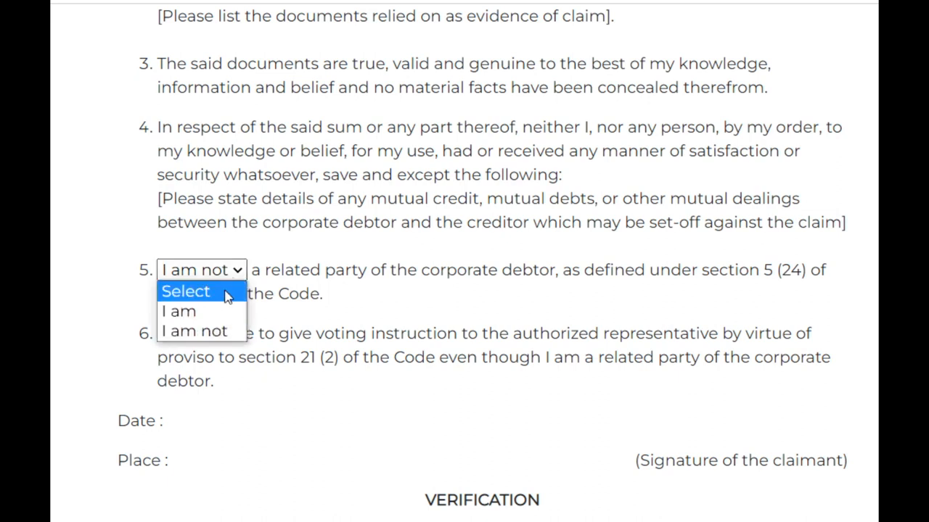
{"action": "left_click", "coordinate": [203, 330]}
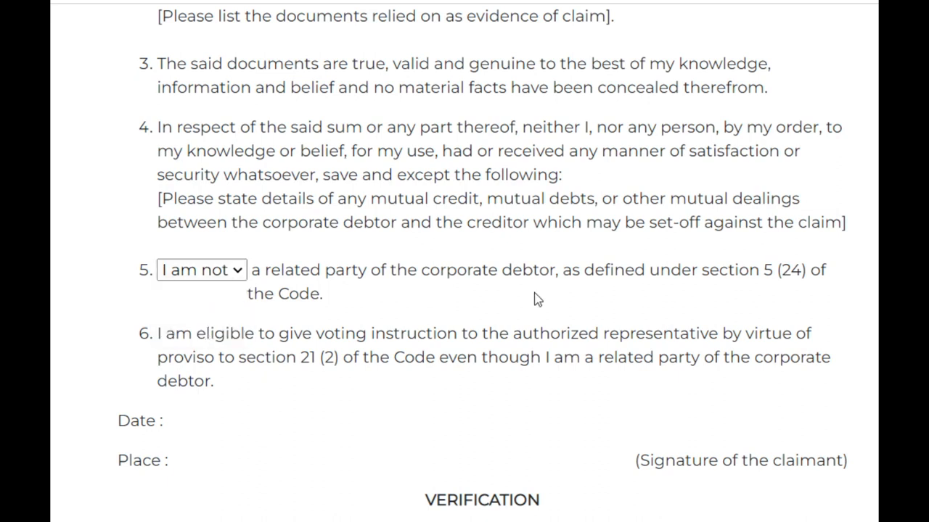
Step: Check the claimant signature line and the blank place and date entries in the verification section
{"action": "scroll", "coordinate": [537, 300], "scroll_direction": "down", "scroll_amount": 3}
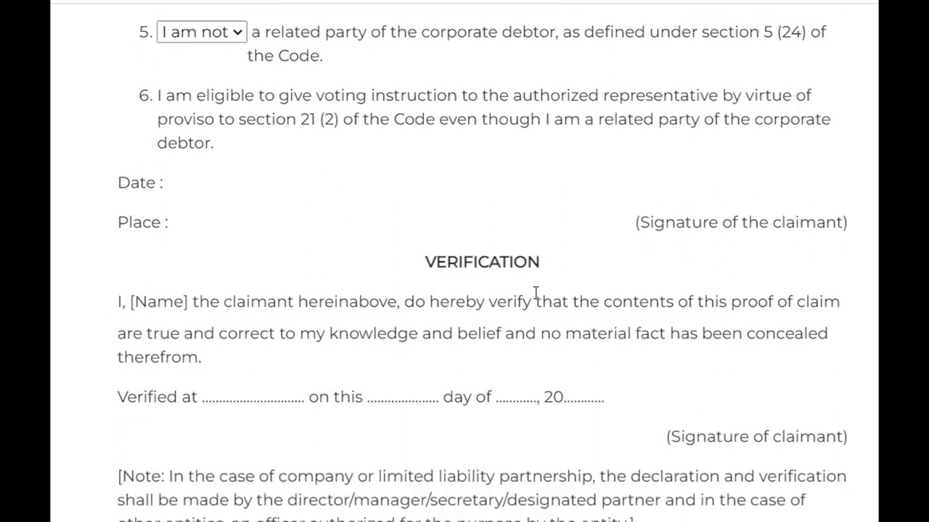
{"action": "left_click_drag", "start_coordinate": [649, 210], "coordinate": [866, 212]}
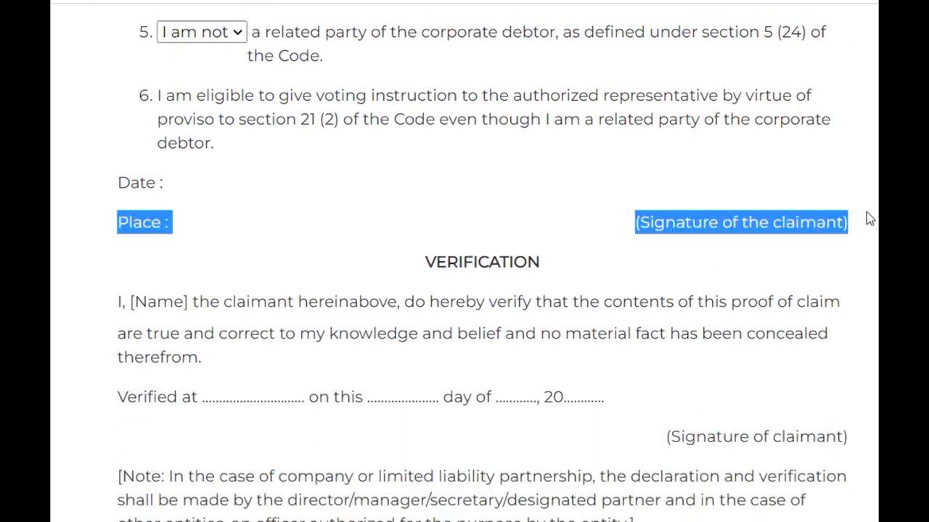
{"action": "scroll", "coordinate": [734, 231], "scroll_direction": "down", "scroll_amount": 1}
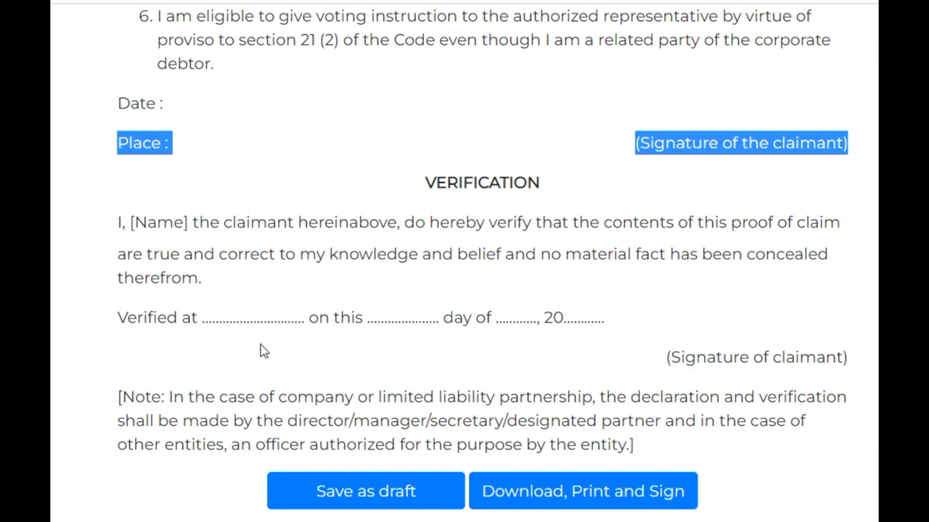
{"action": "left_click_drag", "start_coordinate": [202, 319], "coordinate": [315, 325]}
{"action": "left_click_drag", "start_coordinate": [374, 320], "coordinate": [692, 325]}
{"action": "left_click", "coordinate": [573, 324]}
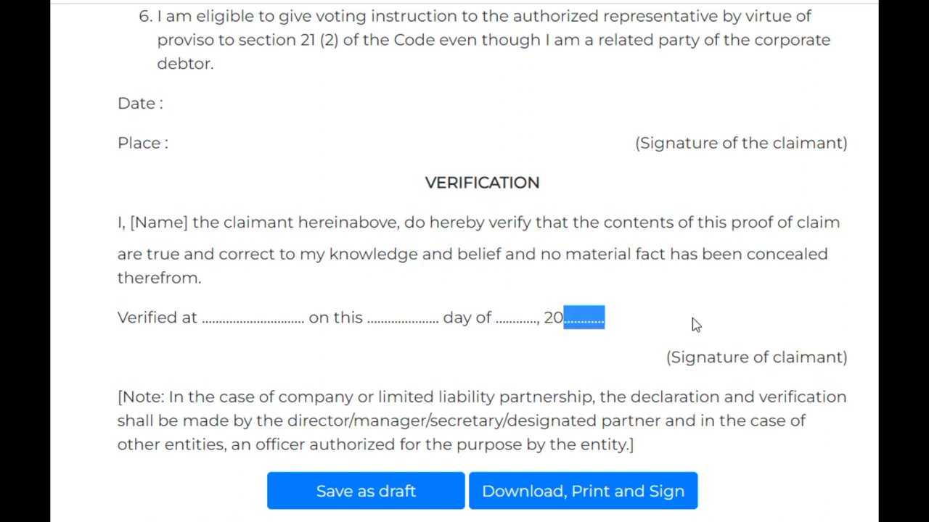
Step: Save the completed Form CA claim as a draft and dismiss the resulting message
{"action": "scroll", "coordinate": [464, 346], "scroll_direction": "down", "scroll_amount": 3}
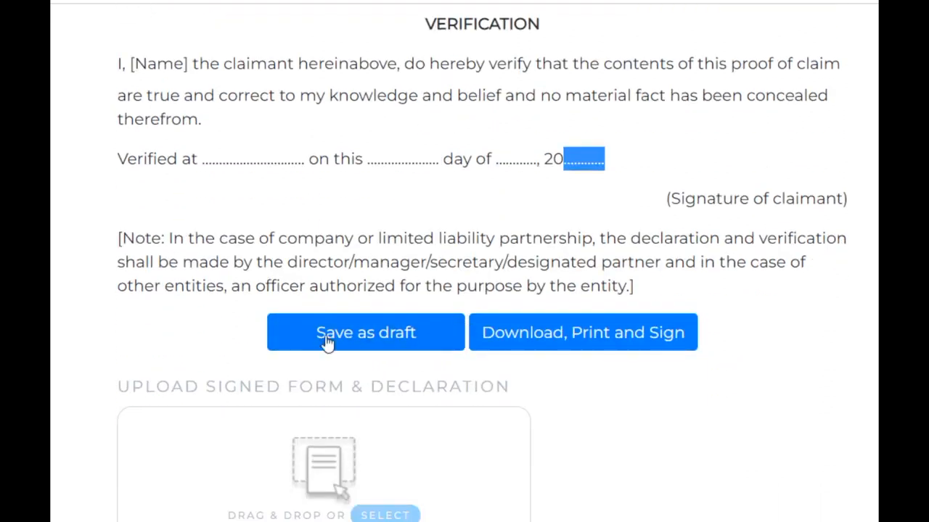
{"action": "left_click", "coordinate": [330, 341]}
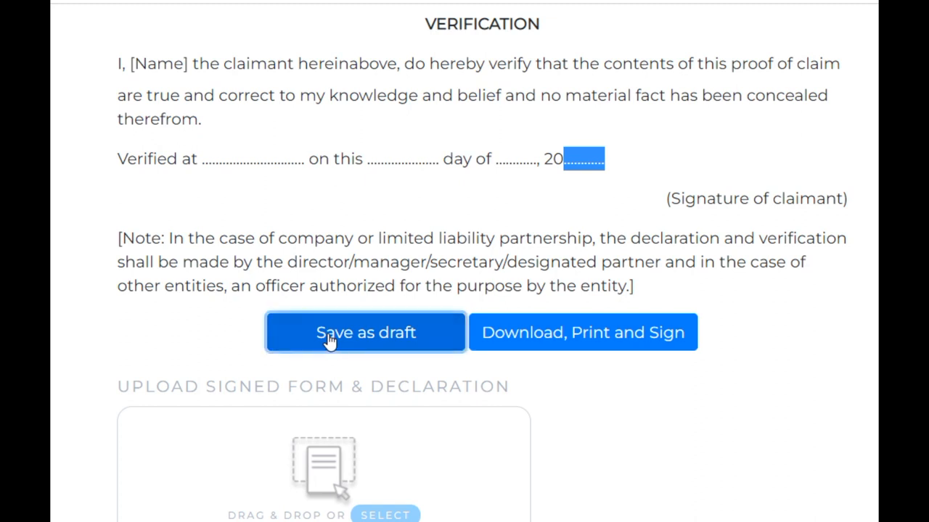
{"action": "left_click", "coordinate": [863, 56]}
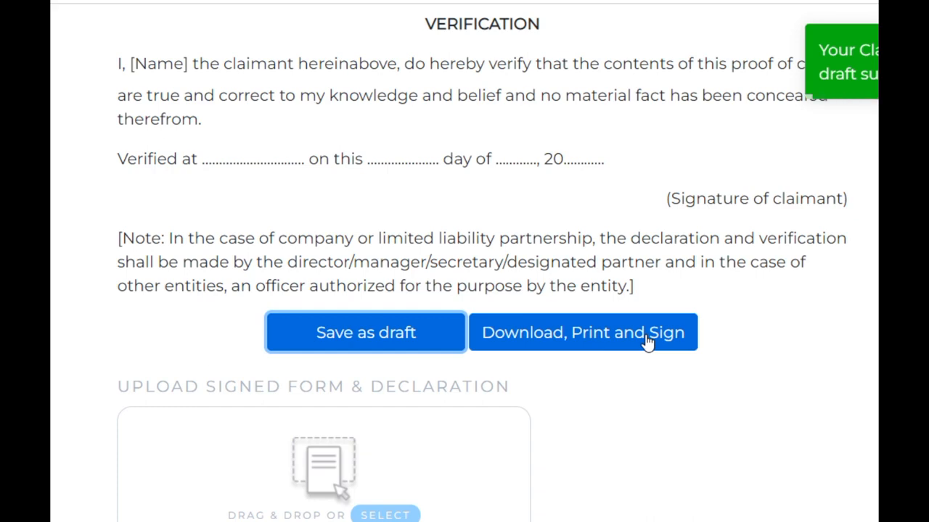
Step: Print all pages of the claim form in color with the PDF24 printer and close the PDF24 Assistant
{"action": "left_click", "coordinate": [648, 340]}
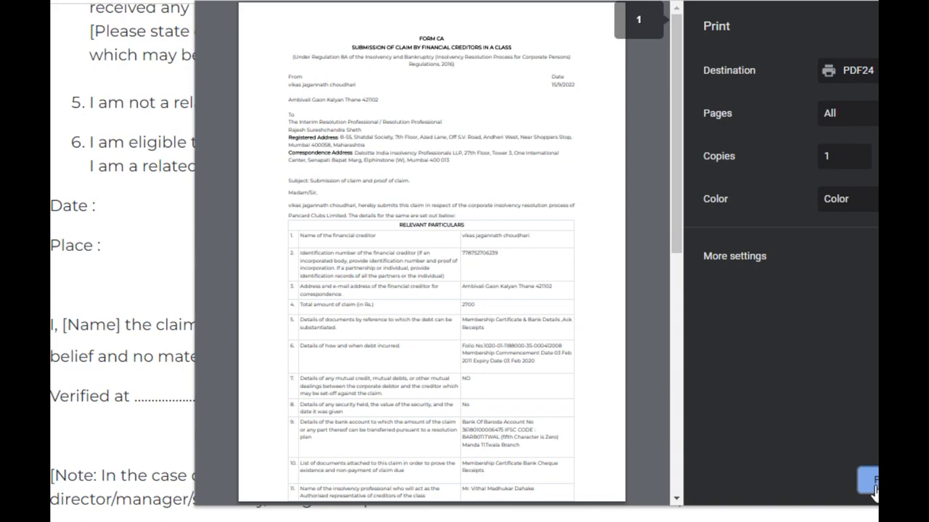
{"action": "left_click", "coordinate": [871, 482]}
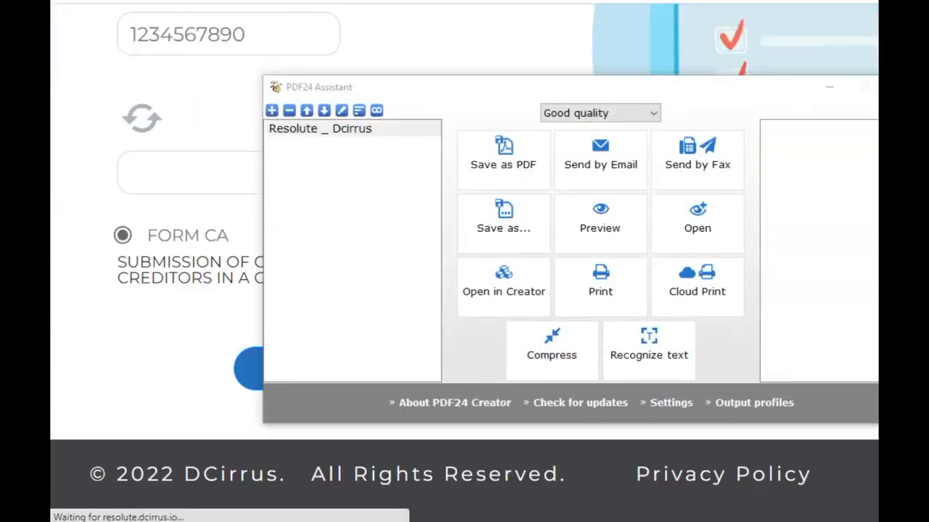
{"action": "left_click", "coordinate": [900, 87]}
Step: Reopen the Form CA claim by entering the claimant's e-mail, mobile number and the displayed captcha code, and continue to the form
{"action": "scroll", "coordinate": [607, 256], "scroll_direction": "up", "scroll_amount": 3}
{"action": "scroll", "coordinate": [606, 263], "scroll_direction": "up", "scroll_amount": 1}
{"action": "scroll", "coordinate": [606, 263], "scroll_direction": "down", "scroll_amount": 3}
{"action": "left_click", "coordinate": [152, 56]}
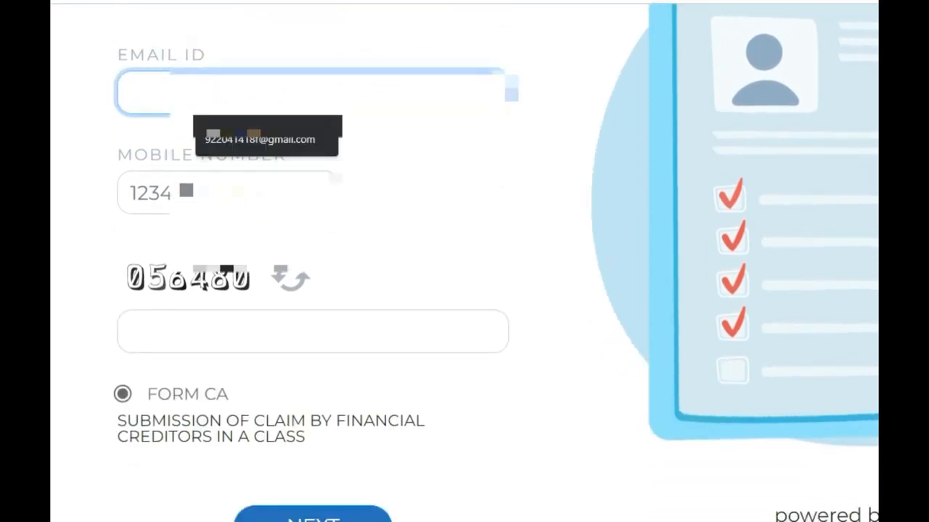
{"action": "left_click", "coordinate": [295, 140]}
{"action": "key", "text": "Tab"}
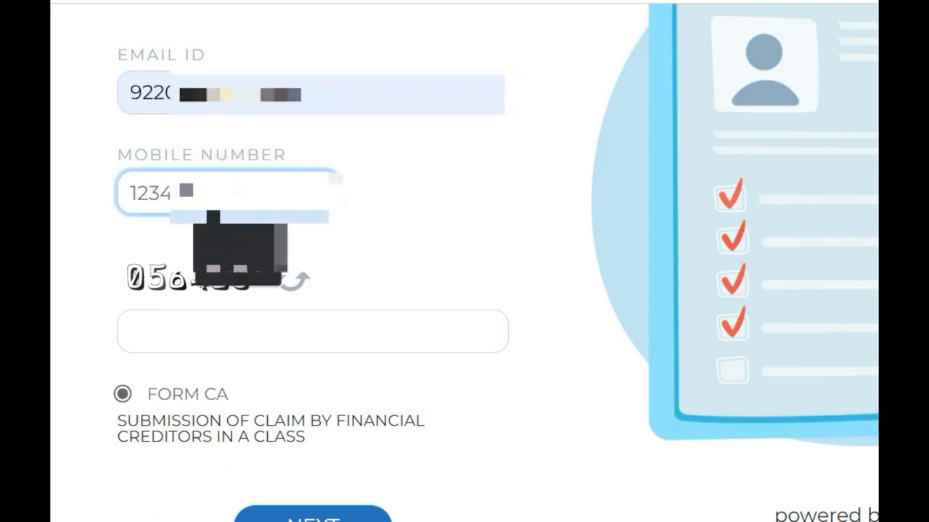
{"action": "left_click", "coordinate": [244, 276]}
{"action": "left_click", "coordinate": [160, 341]}
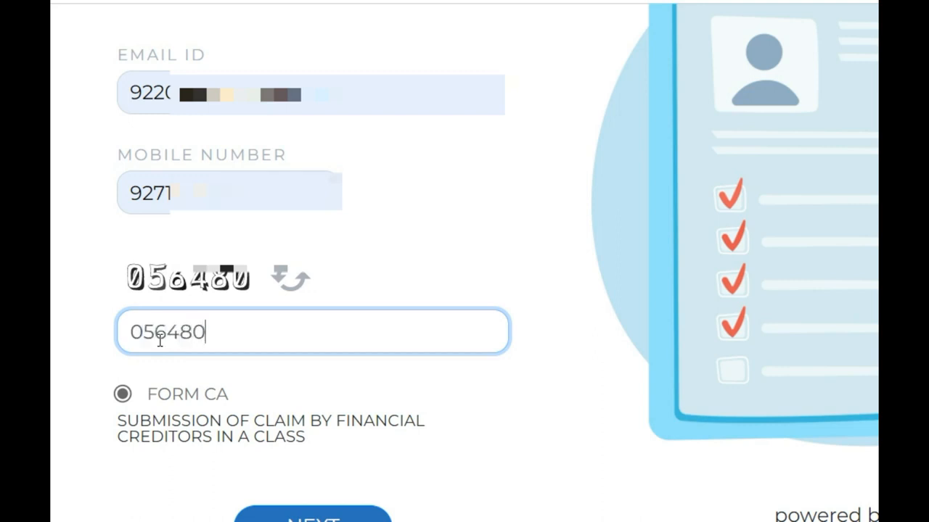
{"action": "left_click", "coordinate": [359, 517]}
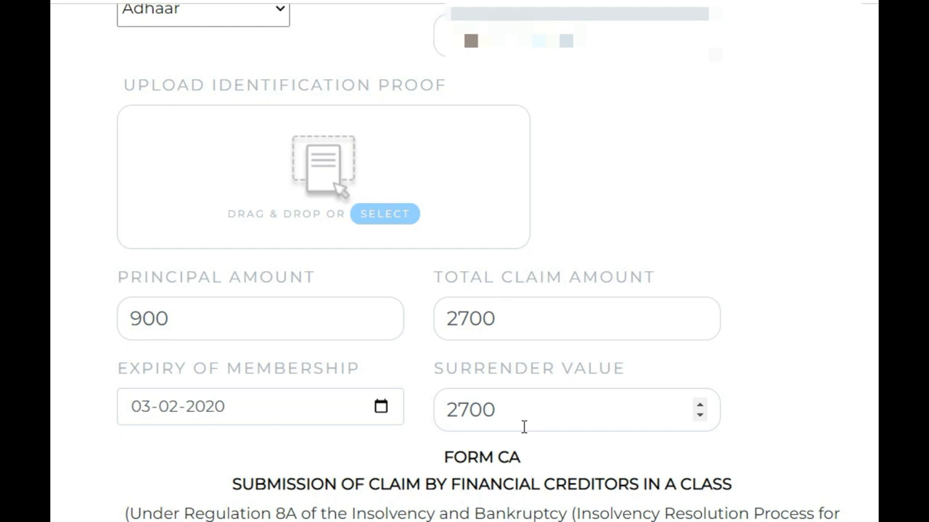
Step: Upload the Declaration form PDF as the signed form and declaration
{"action": "left_click_drag", "start_coordinate": [58, 186], "coordinate": [435, 188]}
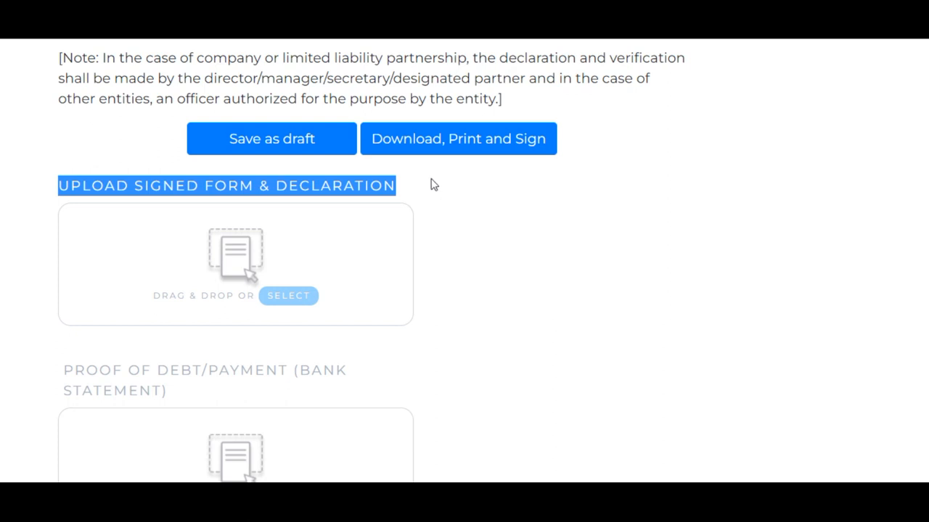
{"action": "left_click", "coordinate": [234, 255]}
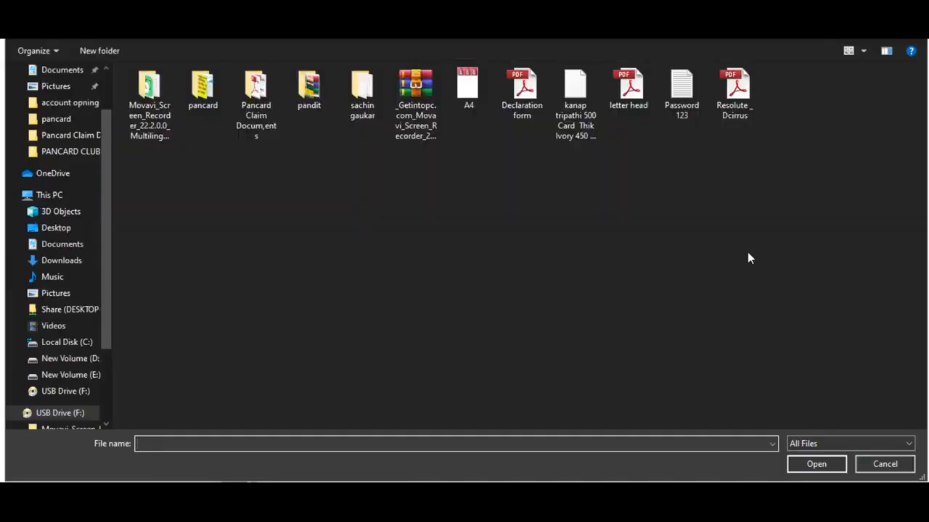
{"action": "left_click", "coordinate": [516, 91]}
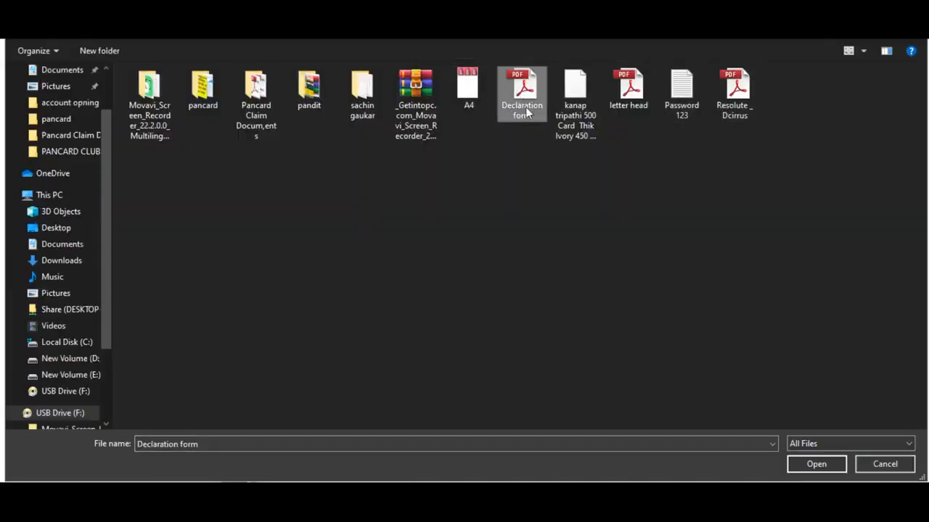
{"action": "left_click", "coordinate": [814, 465]}
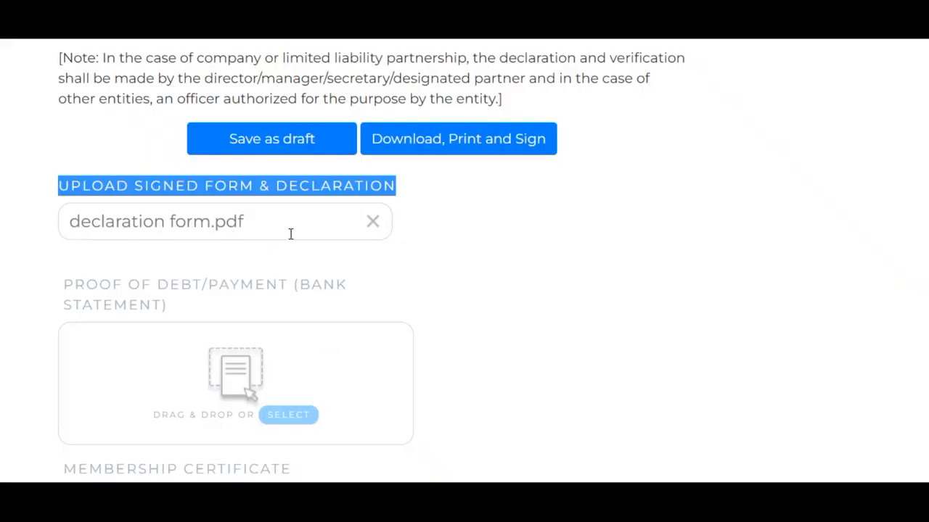
Step: Upload the Membership Certificate JPG from the Pancard claim documents folder as the membership certificate
{"action": "scroll", "coordinate": [291, 234], "scroll_direction": "down", "scroll_amount": 2}
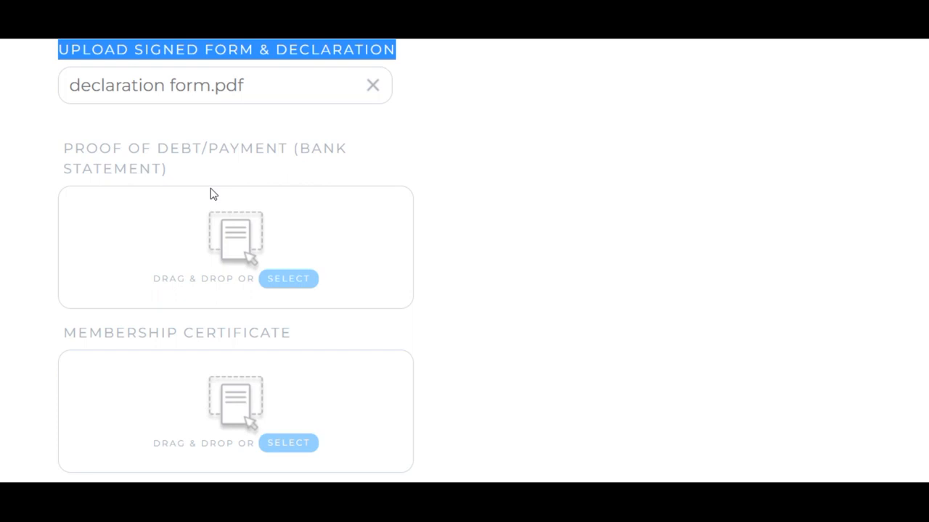
{"action": "left_click_drag", "start_coordinate": [222, 153], "coordinate": [397, 156]}
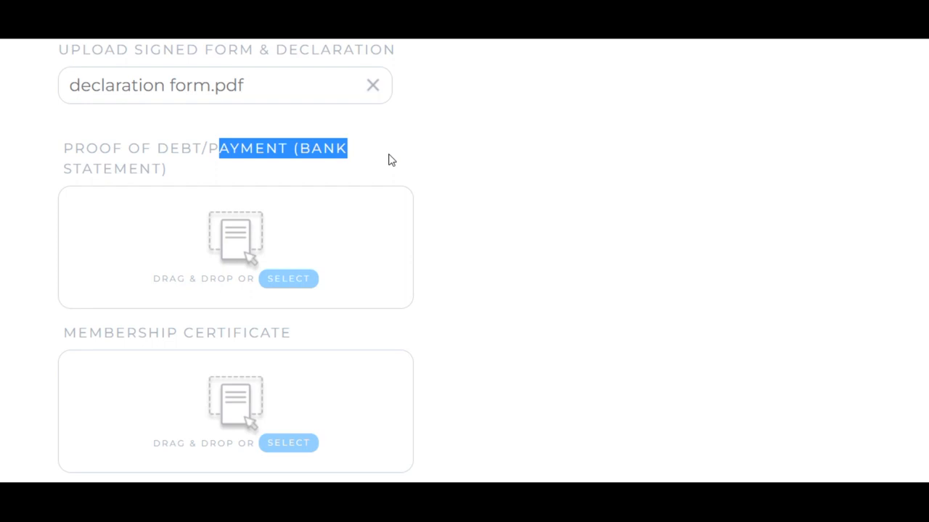
{"action": "scroll", "coordinate": [390, 160], "scroll_direction": "down", "scroll_amount": 2}
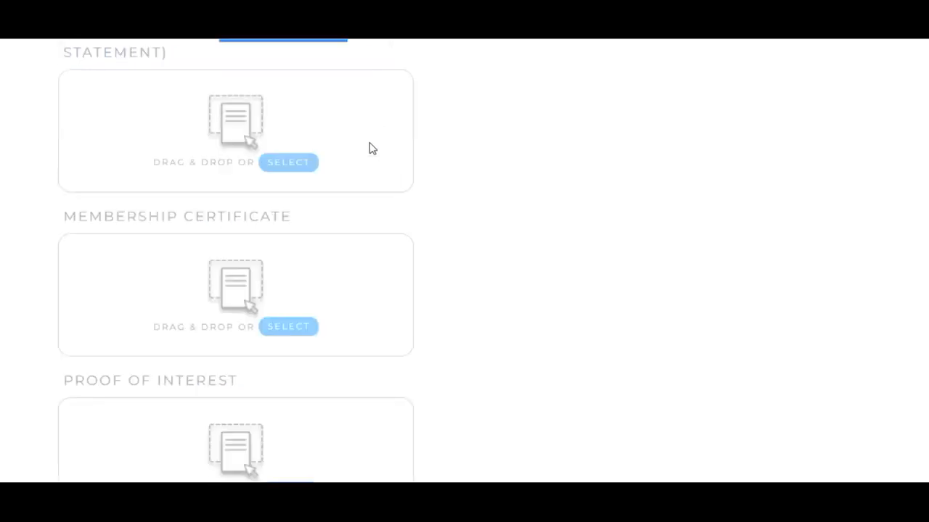
{"action": "left_click_drag", "start_coordinate": [39, 198], "coordinate": [317, 197]}
{"action": "left_click", "coordinate": [232, 265]}
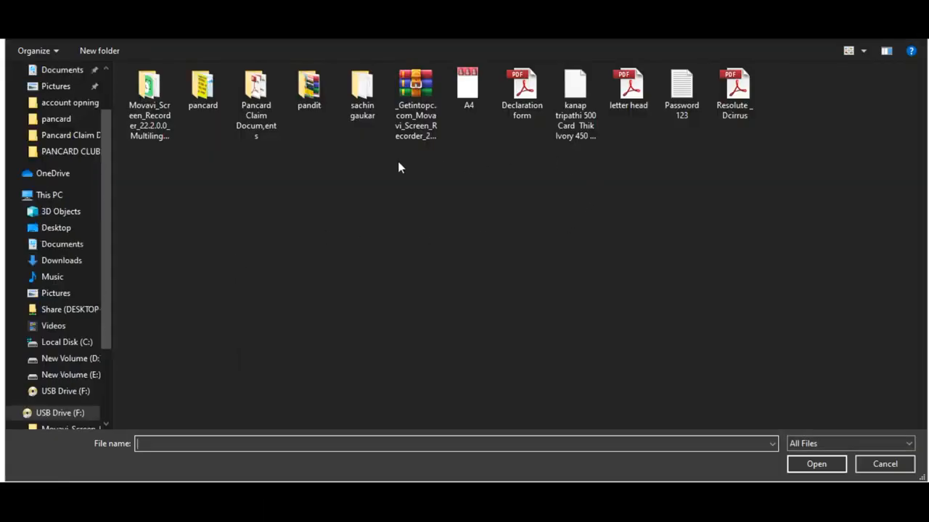
{"action": "double_click", "coordinate": [231, 127]}
{"action": "left_click", "coordinate": [240, 133]}
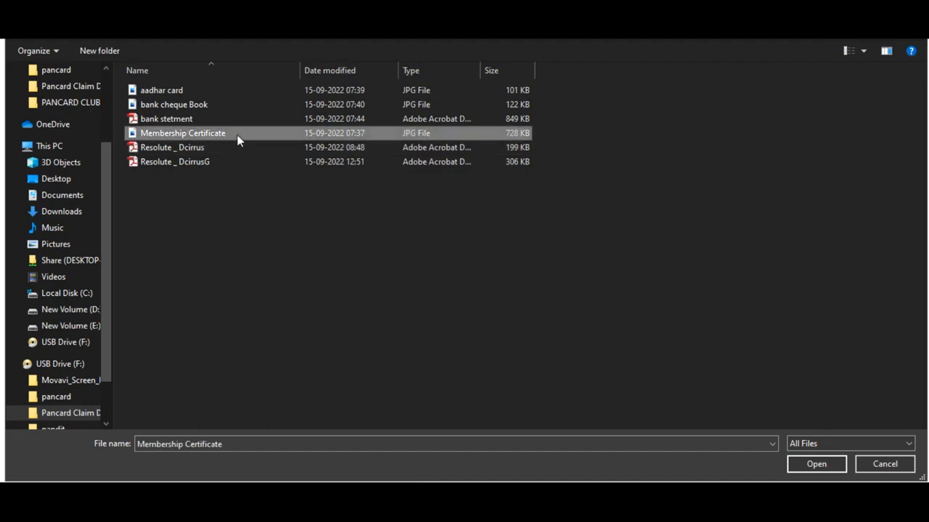
{"action": "left_click", "coordinate": [812, 462]}
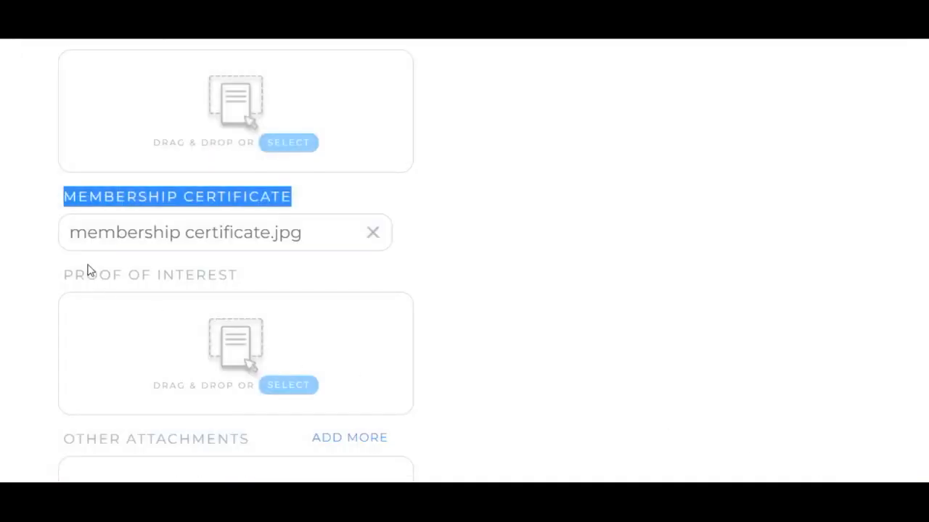
Step: Attach the bank cheque Book JPG from the Pancard claim documents folder under other attachments
{"action": "scroll", "coordinate": [549, 285], "scroll_direction": "down", "scroll_amount": 2}
{"action": "scroll", "coordinate": [548, 284], "scroll_direction": "down", "scroll_amount": 5}
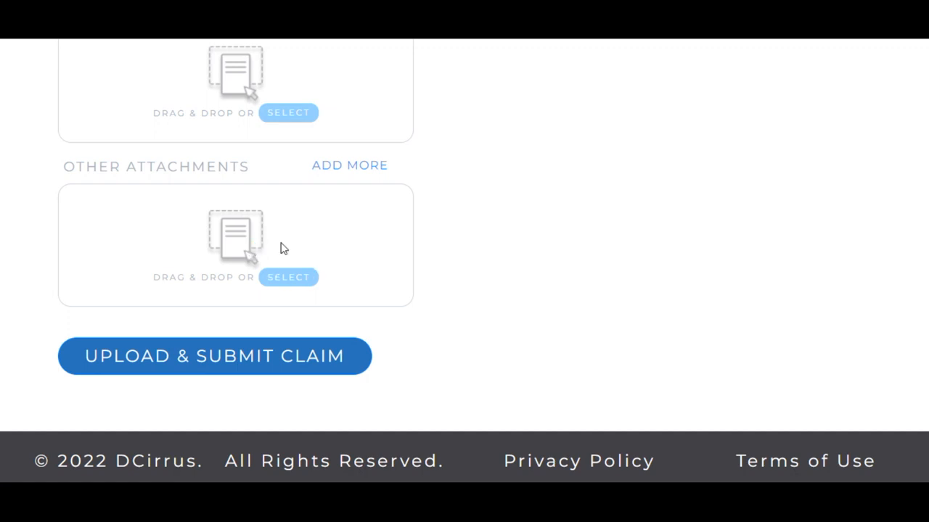
{"action": "left_click", "coordinate": [283, 249]}
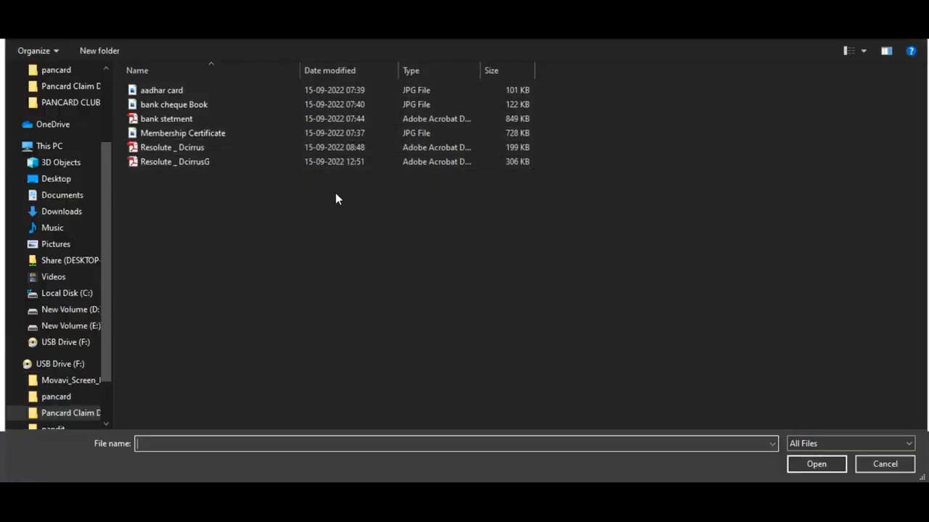
{"action": "right_click", "coordinate": [384, 273]}
{"action": "mouse_move", "coordinate": [495, 283]}
{"action": "left_click", "coordinate": [553, 280]}
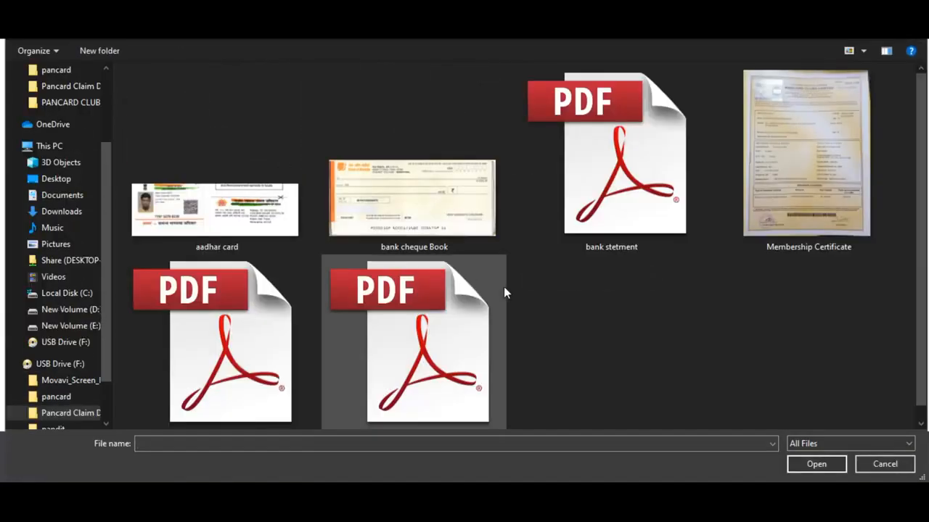
{"action": "left_click", "coordinate": [416, 222]}
{"action": "left_click", "coordinate": [809, 462]}
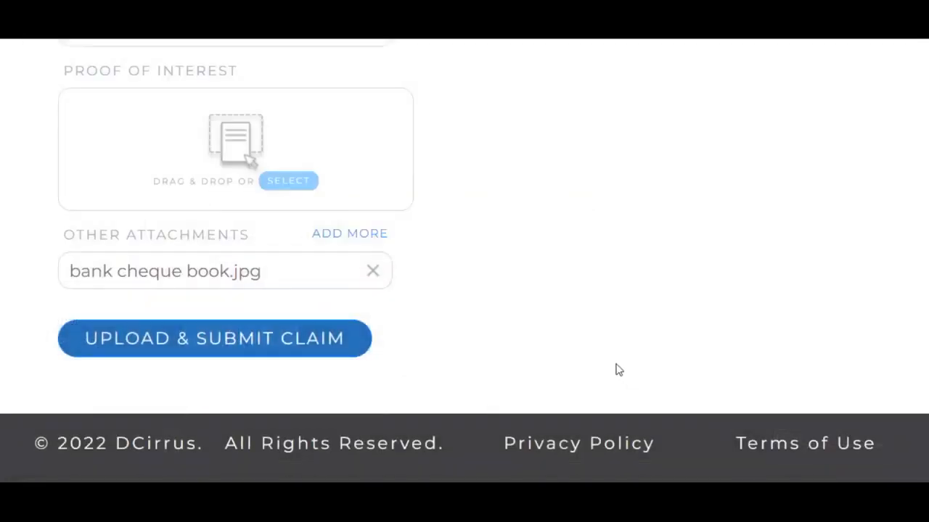
Step: Check the documents attached to the claim form, and upload and submit the claim
{"action": "scroll", "coordinate": [289, 348], "scroll_direction": "up", "scroll_amount": 10}
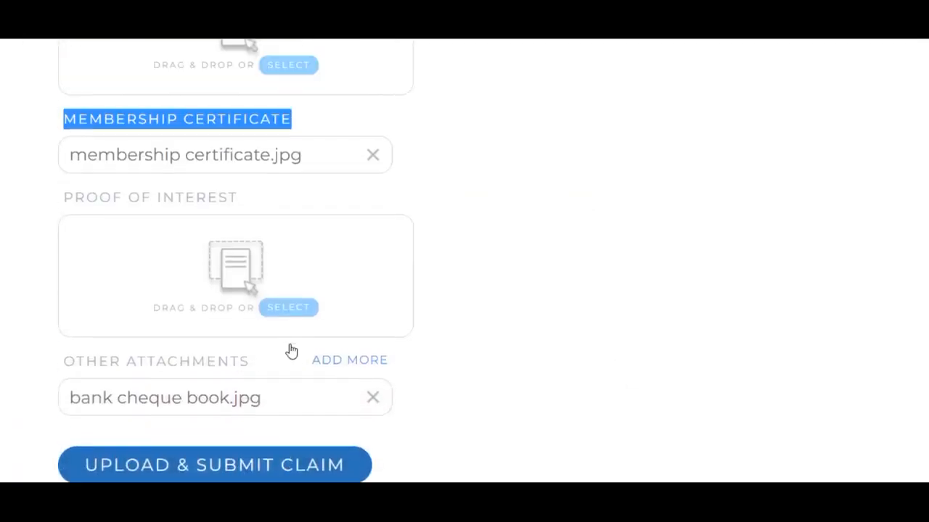
{"action": "scroll", "coordinate": [289, 344], "scroll_direction": "down", "scroll_amount": 5}
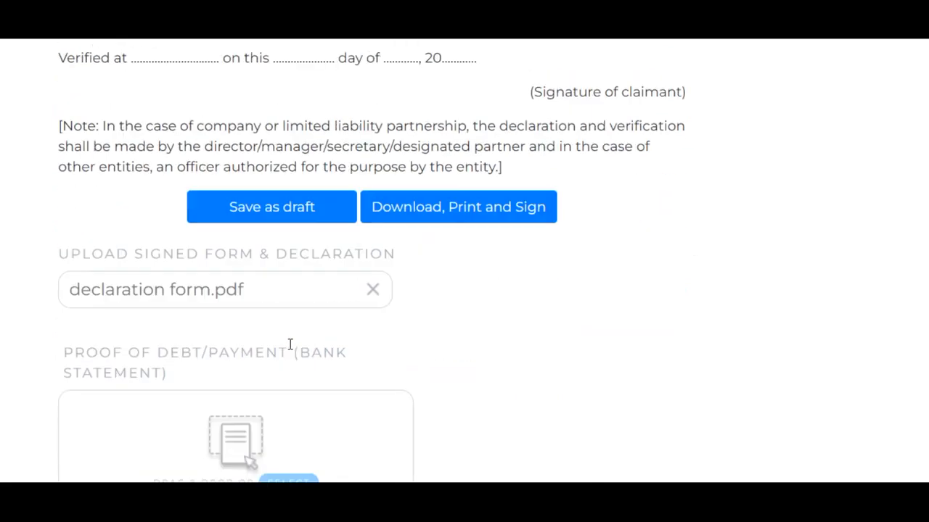
{"action": "scroll", "coordinate": [319, 191], "scroll_direction": "down", "scroll_amount": 5}
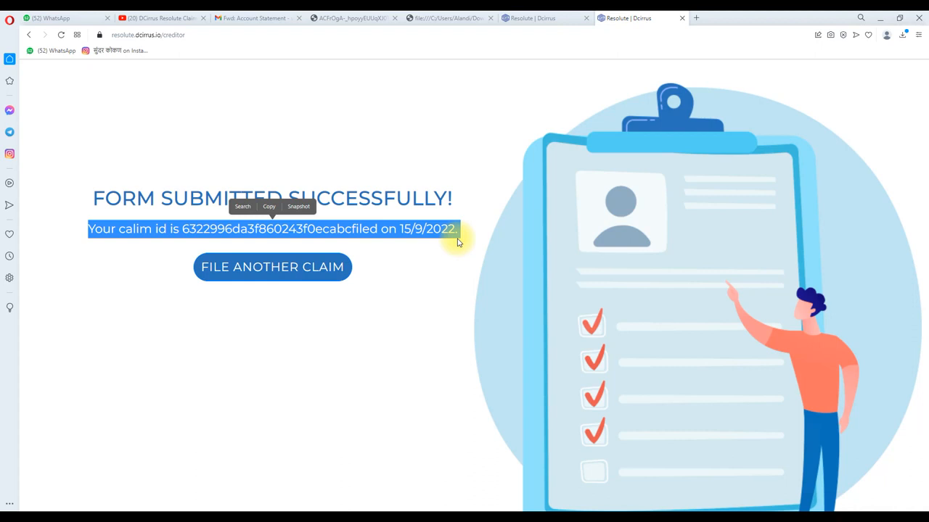
{"action": "left_click", "coordinate": [892, 506]}
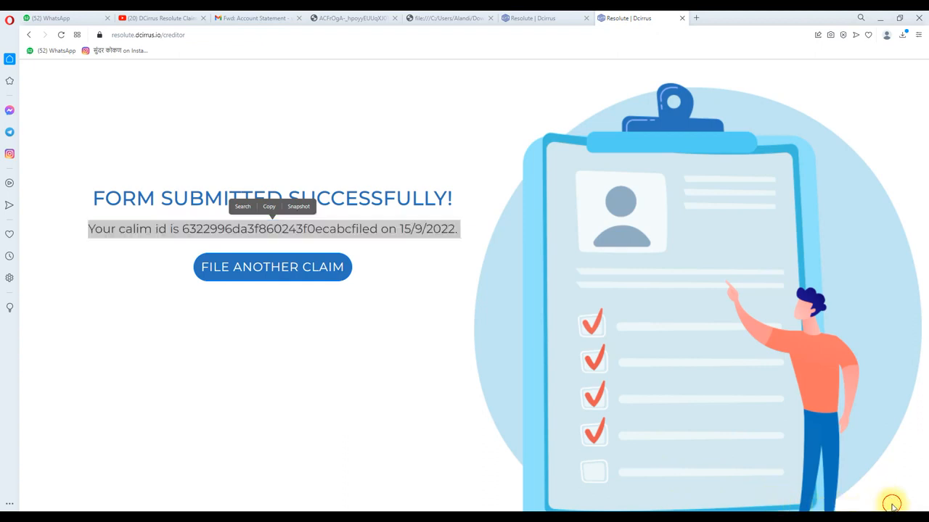